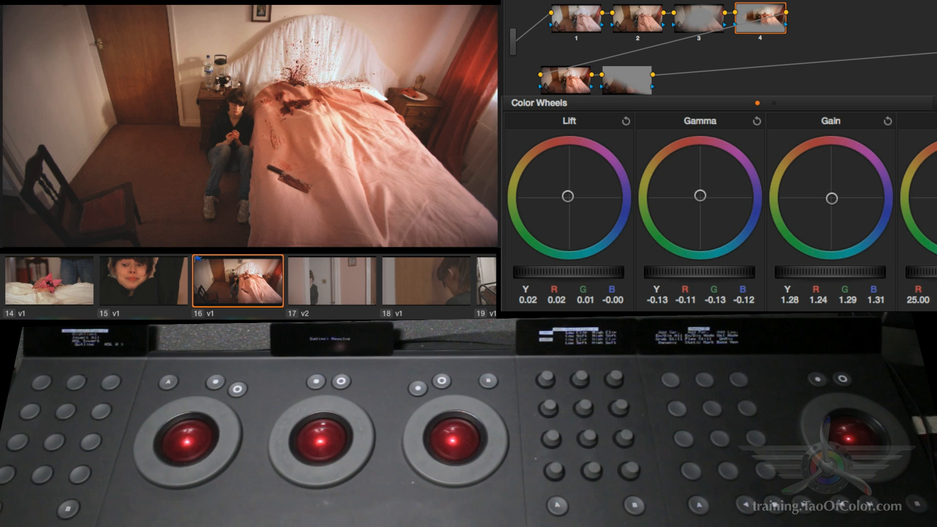
Add a serial node after node 6 and space it a little apart from that node
{"action": "left_click", "coordinate": [626, 80]}
{"action": "key", "text": "alt+s"}
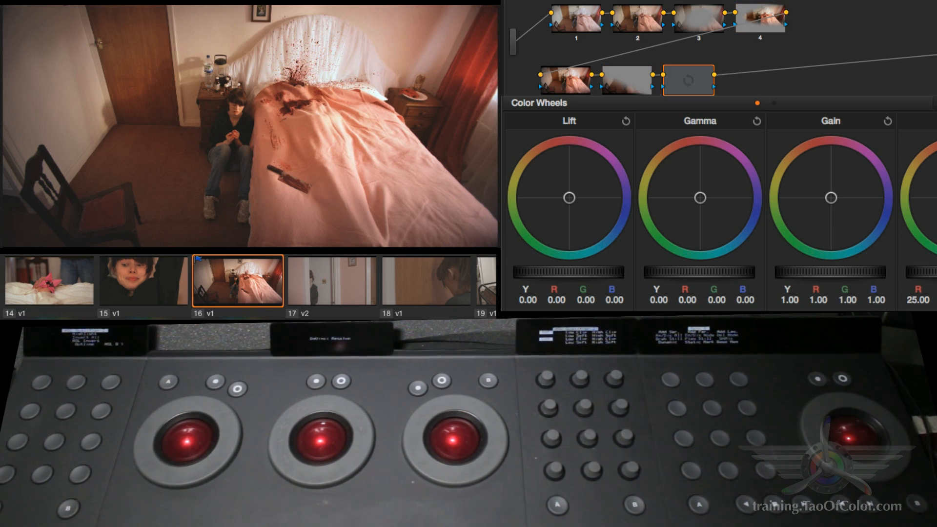
{"action": "left_click_drag", "start_coordinate": [688, 80], "coordinate": [708, 83]}
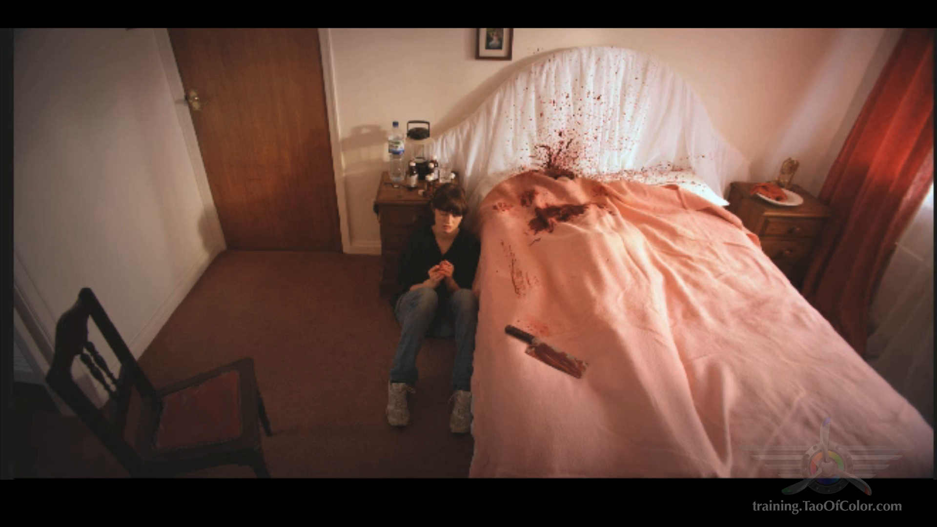
{"action": "key", "text": "super+slash"}
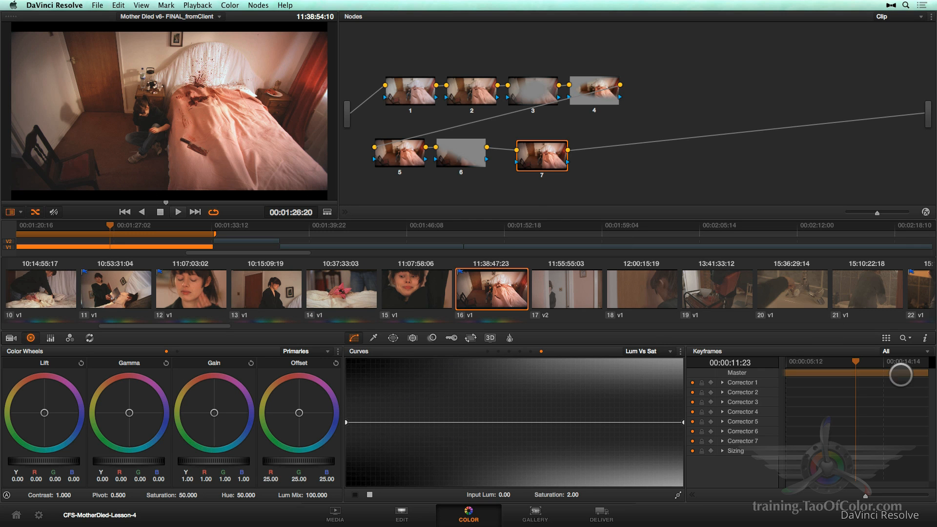
Set the keyframe timeline mode to Color and line up node 7 with node 6
{"action": "left_click", "coordinate": [894, 351]}
{"action": "left_click", "coordinate": [892, 372]}
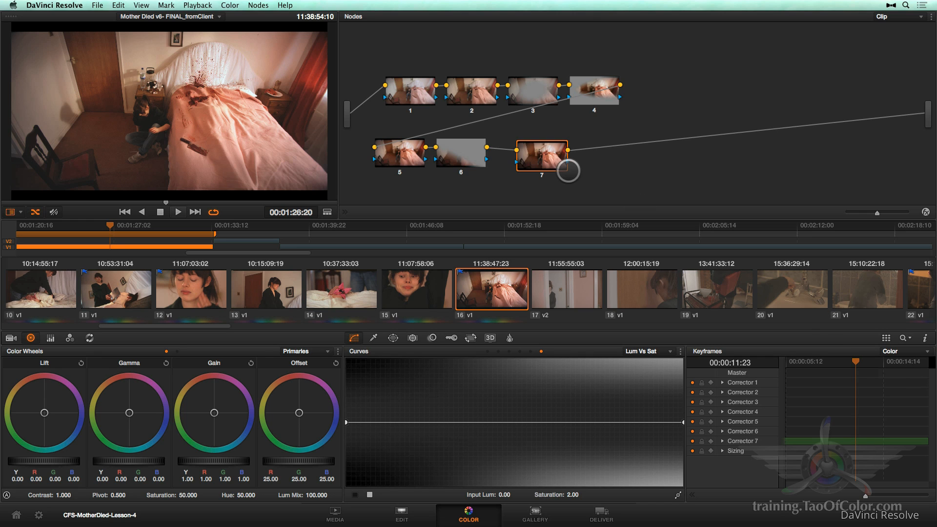
{"action": "left_click_drag", "start_coordinate": [542, 160], "coordinate": [540, 157]}
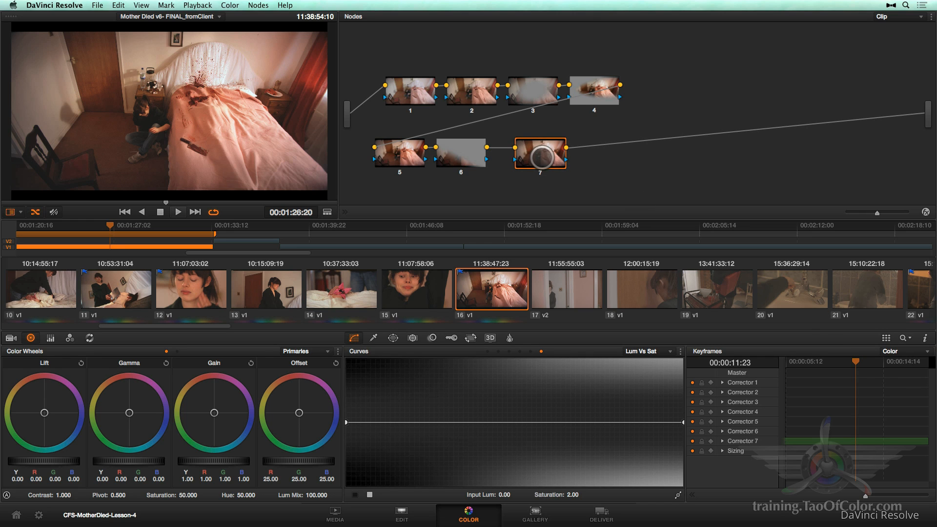
Add a static keyframe at 00:00:11:09 and a dynamic keyframe at 00:00:06:02 on Corrector 7
{"action": "left_click_drag", "start_coordinate": [848, 360], "coordinate": [852, 359]}
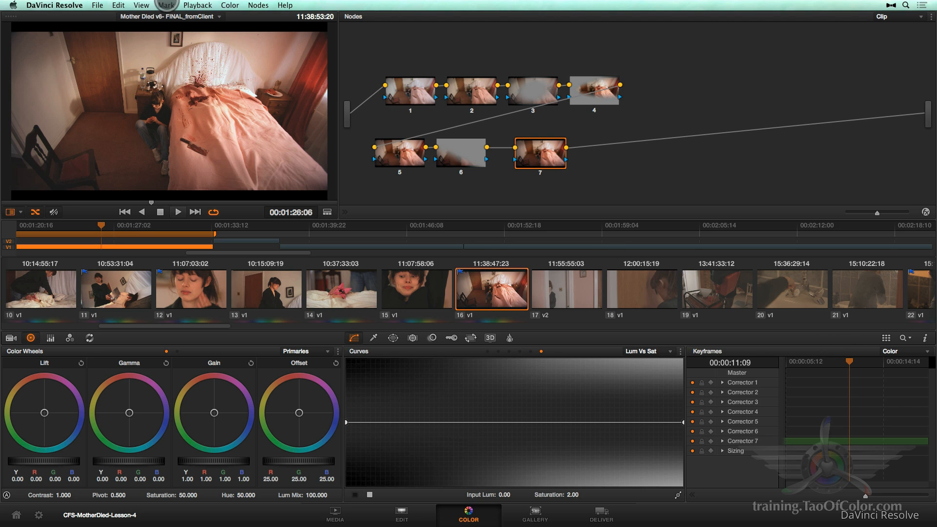
{"action": "left_click", "coordinate": [166, 5]}
{"action": "left_click", "coordinate": [168, 123]}
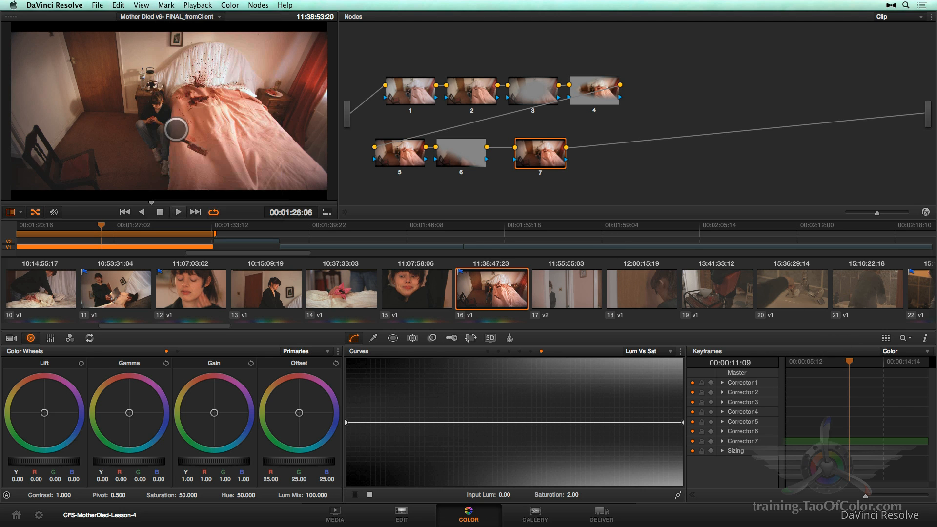
{"action": "left_click_drag", "start_coordinate": [828, 361], "coordinate": [803, 362]}
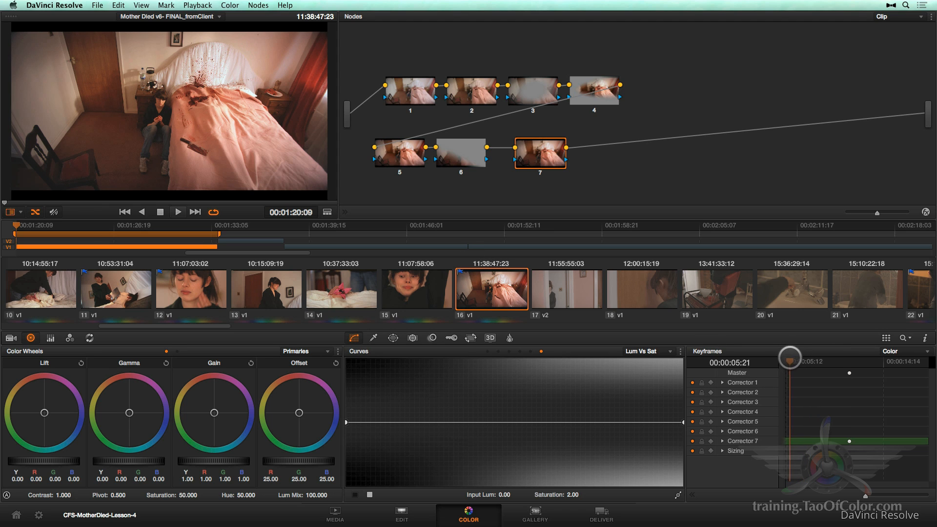
{"action": "left_click", "coordinate": [165, 5]}
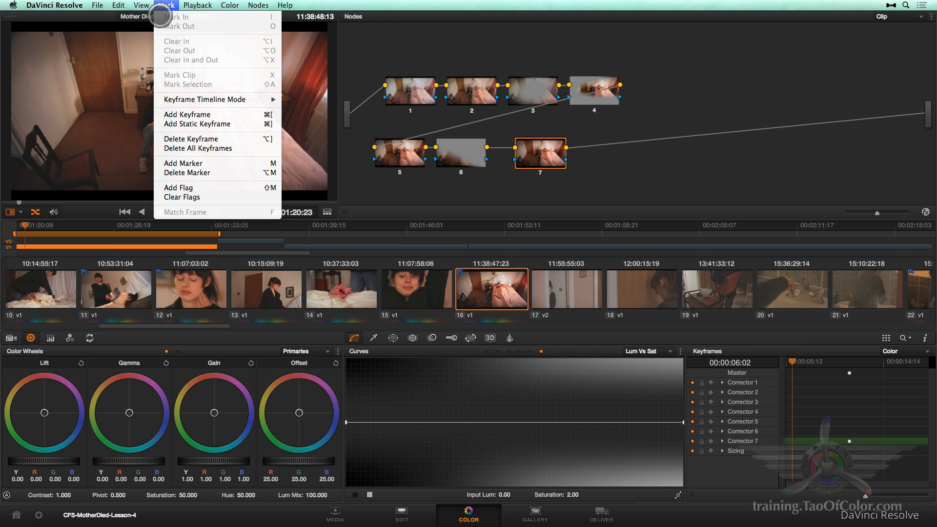
{"action": "left_click", "coordinate": [180, 123]}
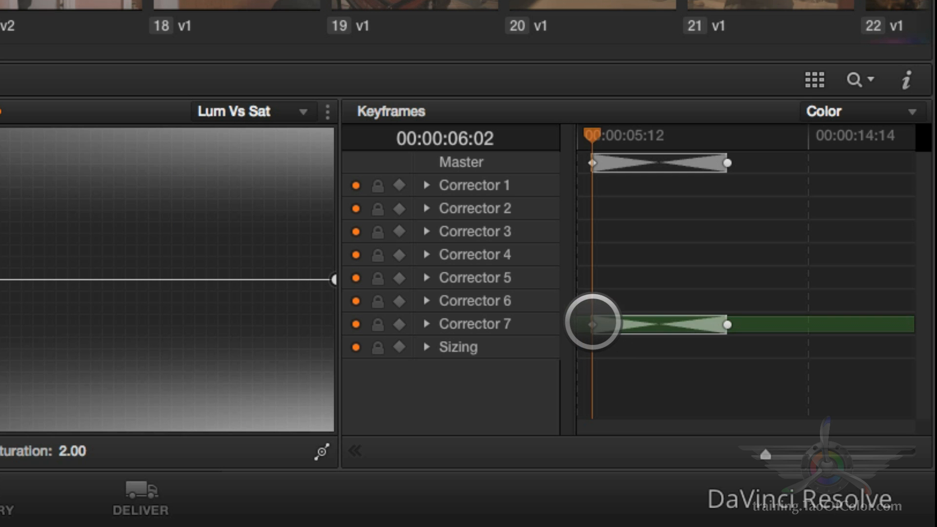
Delete both keyframes from the Corrector 7 track
{"action": "right_click", "coordinate": [594, 322]}
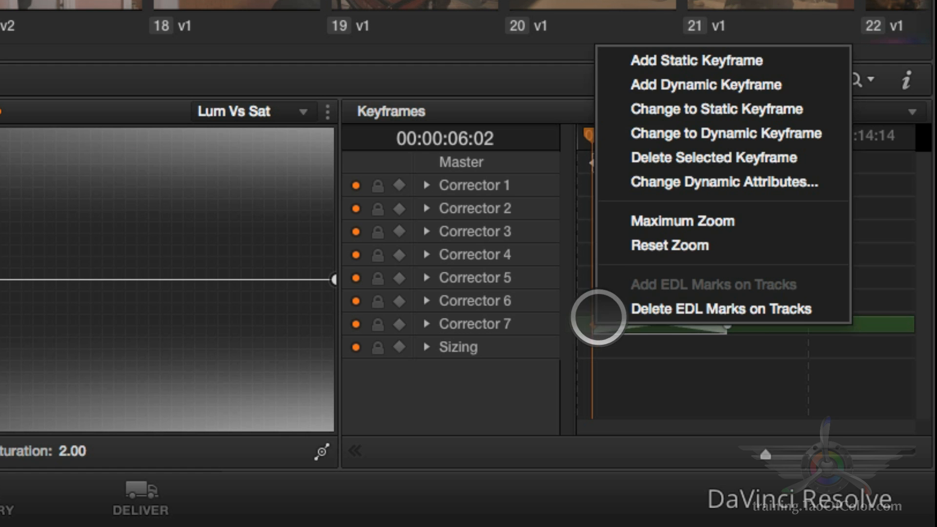
{"action": "left_click", "coordinate": [616, 156]}
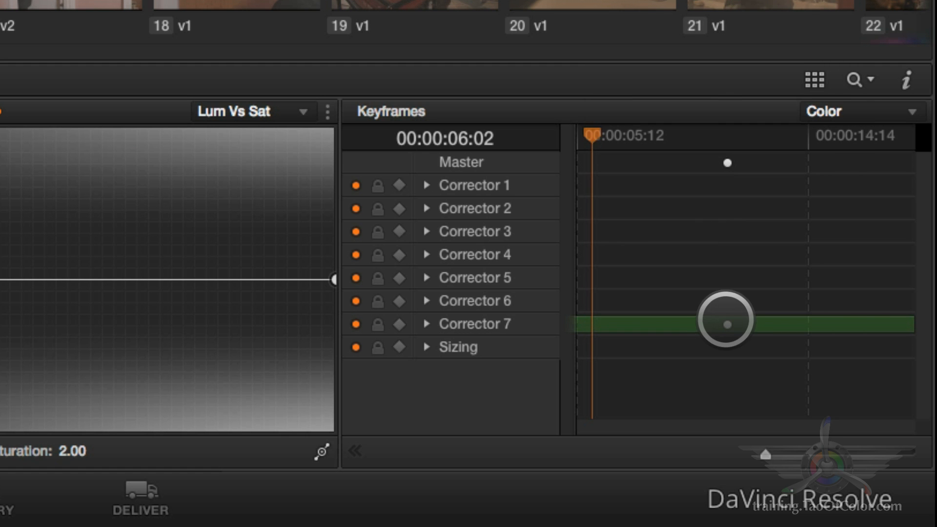
{"action": "right_click", "coordinate": [726, 324]}
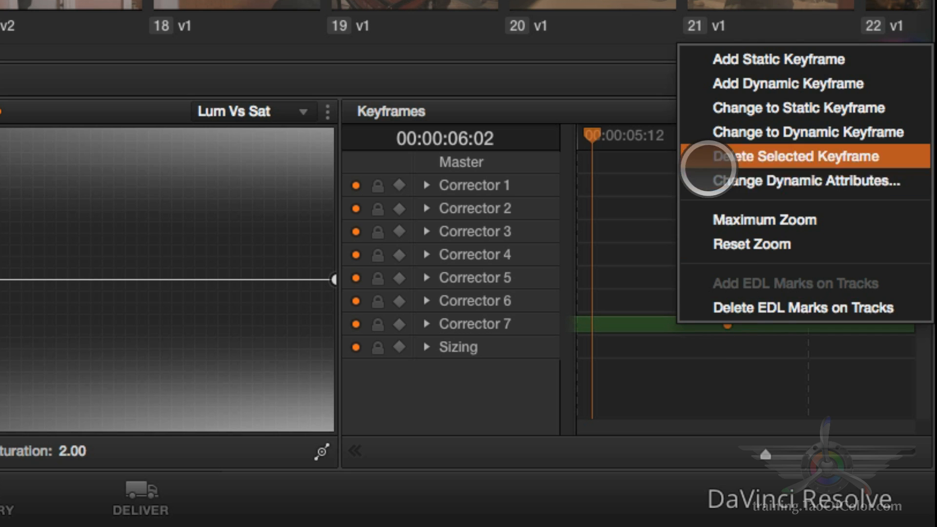
{"action": "left_click", "coordinate": [712, 157]}
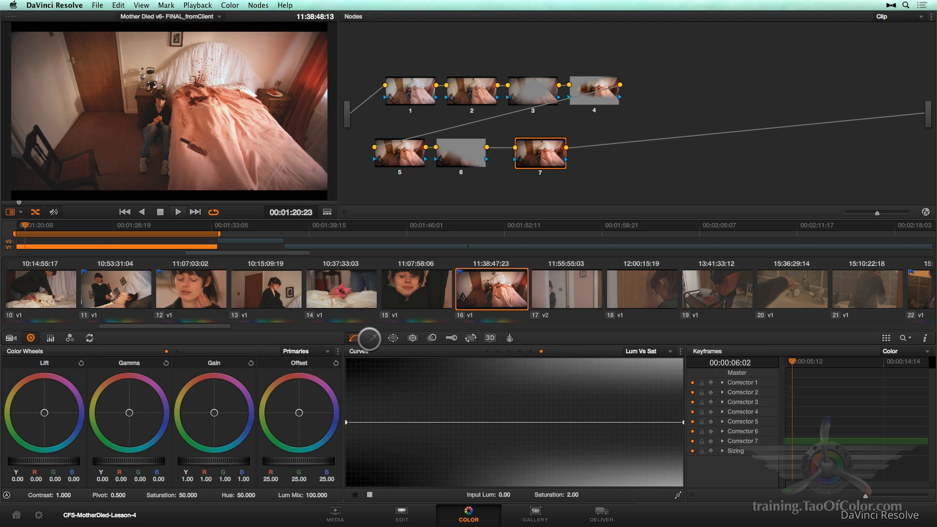
Key the brighter parts of the shot with the HSL qualifier, using luminance Low 44.9 and Low Soft 46.7, checking the matte with highlight
{"action": "left_click", "coordinate": [372, 338]}
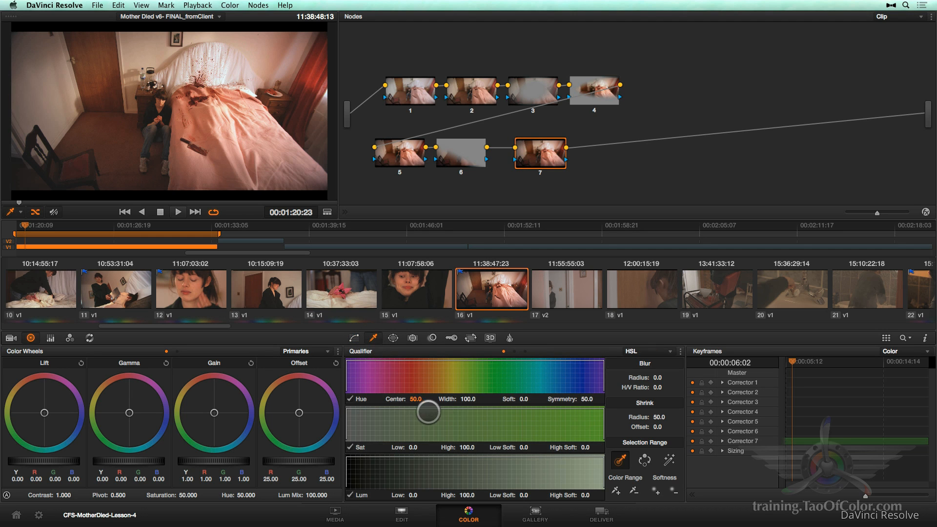
{"action": "key", "text": "alt+f"}
{"action": "left_click", "coordinate": [668, 462]}
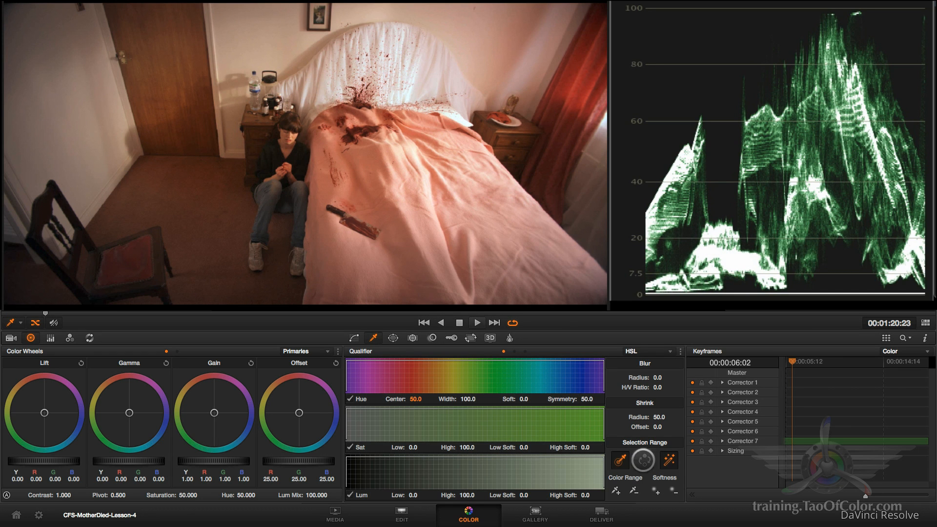
{"action": "mouse_move", "coordinate": [413, 495]}
{"action": "left_mouse_down"}
{"action": "mouse_move", "coordinate": [563, 501]}
{"action": "mouse_move", "coordinate": [694, 486]}
{"action": "mouse_move", "coordinate": [667, 478]}
{"action": "mouse_move", "coordinate": [712, 480]}
{"action": "left_mouse_up"}
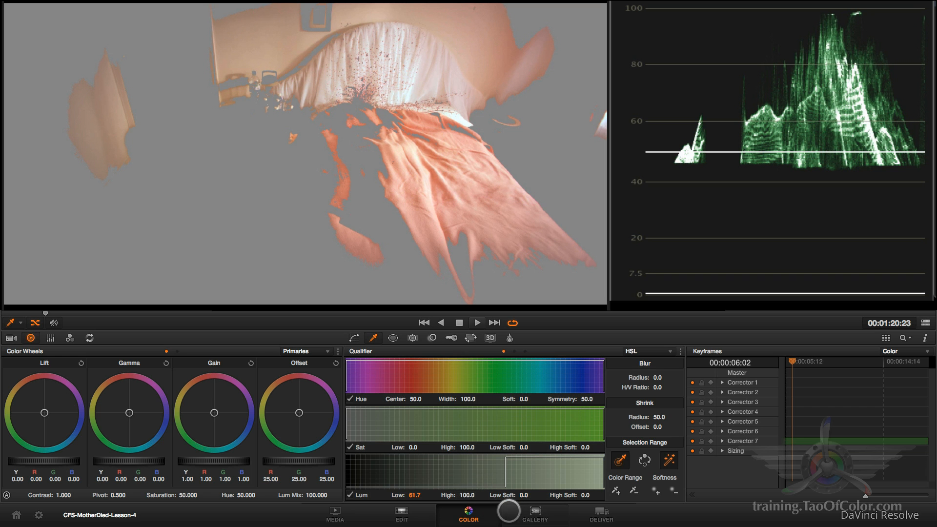
{"action": "left_click_drag", "start_coordinate": [522, 496], "coordinate": [756, 515]}
{"action": "left_click_drag", "start_coordinate": [413, 495], "coordinate": [347, 482]}
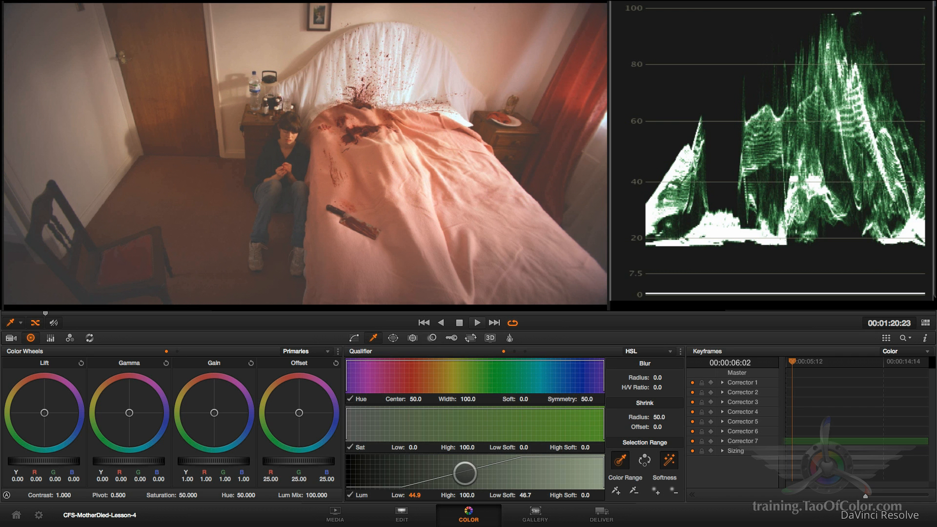
{"action": "key", "text": "shift+h"}
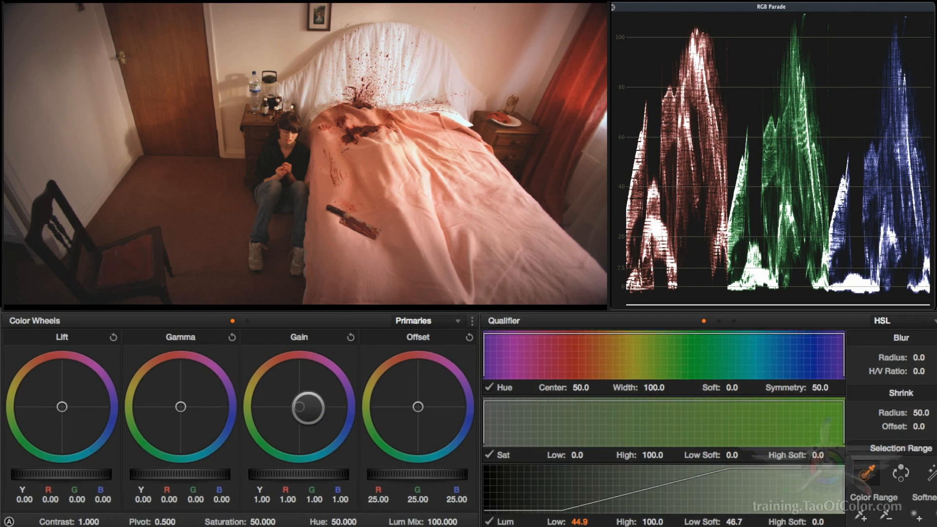
Tint the qualified highlights red with Gain at R 1.24, G 0.94, B 0.89 and push Gamma slightly toward orange
{"action": "left_click_drag", "start_coordinate": [323, 396], "coordinate": [326, 343]}
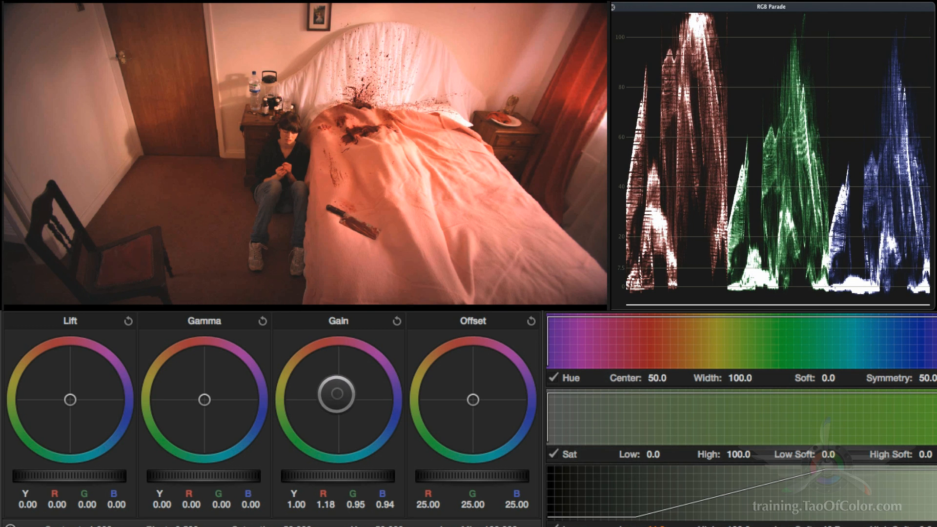
{"action": "left_click_drag", "start_coordinate": [333, 385], "coordinate": [334, 388]}
{"action": "mouse_move", "coordinate": [201, 397]}
{"action": "left_mouse_down"}
{"action": "mouse_move", "coordinate": [174, 351]}
{"action": "mouse_move", "coordinate": [201, 389]}
{"action": "left_mouse_up"}
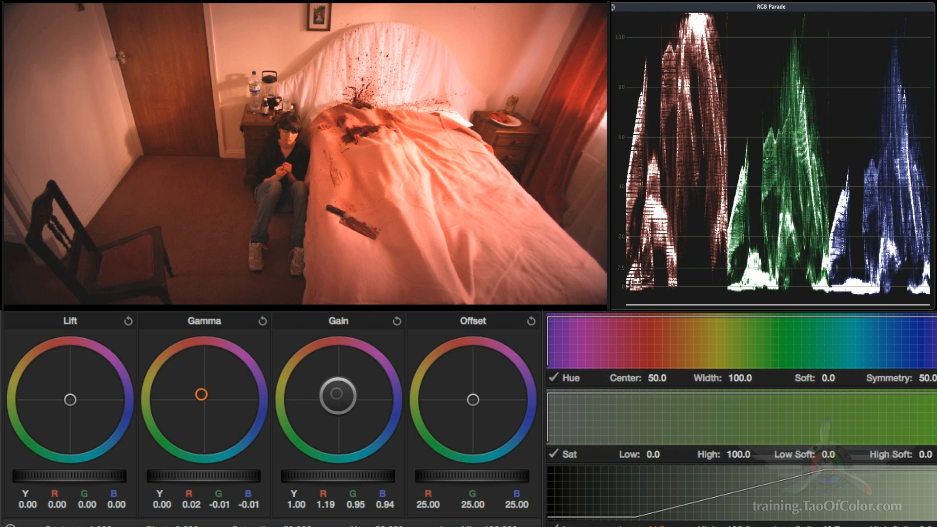
{"action": "mouse_move", "coordinate": [340, 383]}
{"action": "left_mouse_down"}
{"action": "mouse_move", "coordinate": [321, 389]}
{"action": "mouse_move", "coordinate": [323, 382]}
{"action": "mouse_move", "coordinate": [336, 392]}
{"action": "left_mouse_up"}
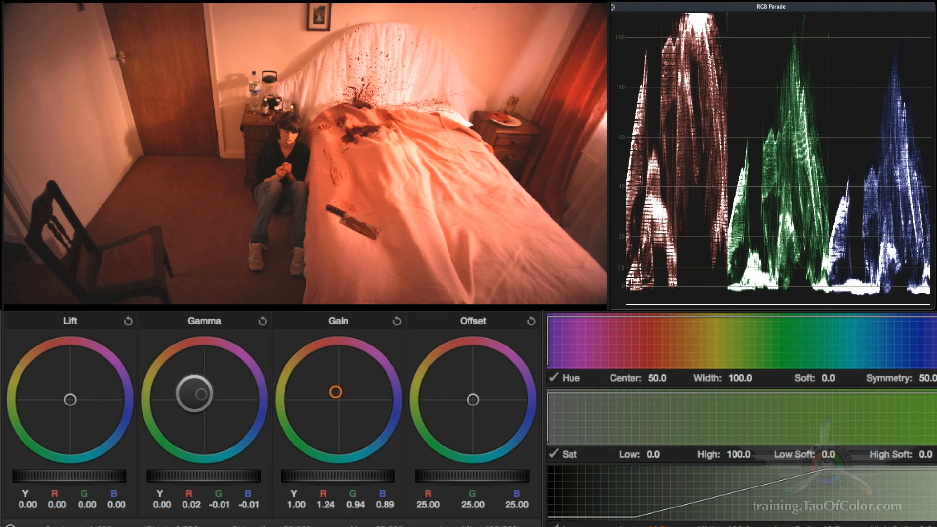
{"action": "left_click_drag", "start_coordinate": [199, 394], "coordinate": [190, 406]}
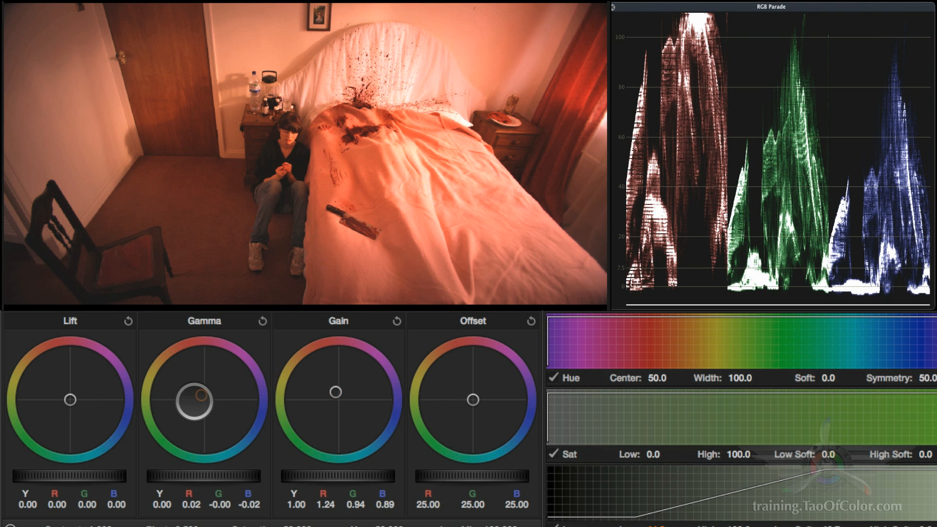
Darken the red look to Lift Y 0.01, Gamma Y -0.06 and Gain Y 0.80, easing the Gain tint to R 0.96, G 0.76, B 0.71
{"action": "left_click_drag", "start_coordinate": [360, 478], "coordinate": [130, 464]}
{"action": "left_click_drag", "start_coordinate": [225, 480], "coordinate": [204, 475]}
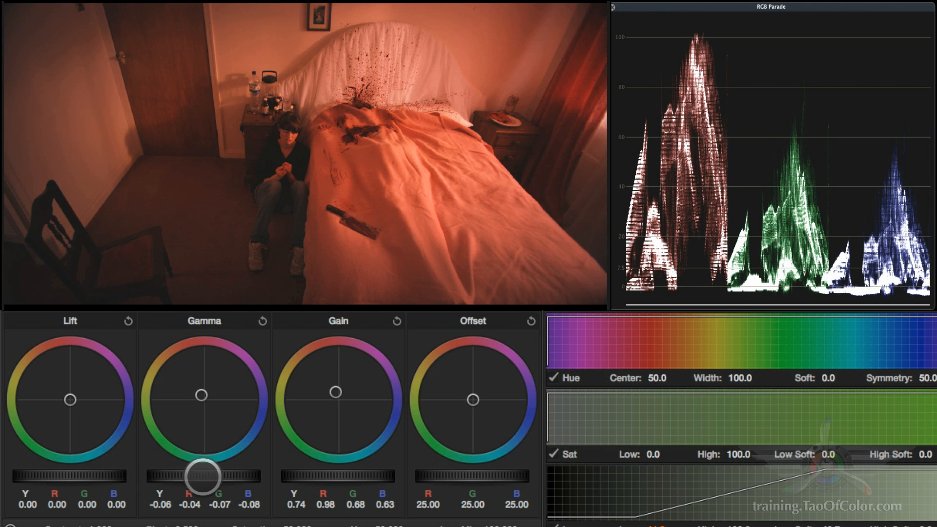
{"action": "left_click_drag", "start_coordinate": [80, 477], "coordinate": [109, 468]}
{"action": "left_click_drag", "start_coordinate": [249, 481], "coordinate": [220, 479]}
{"action": "left_click_drag", "start_coordinate": [303, 478], "coordinate": [381, 481]}
{"action": "left_click_drag", "start_coordinate": [335, 392], "coordinate": [347, 420]}
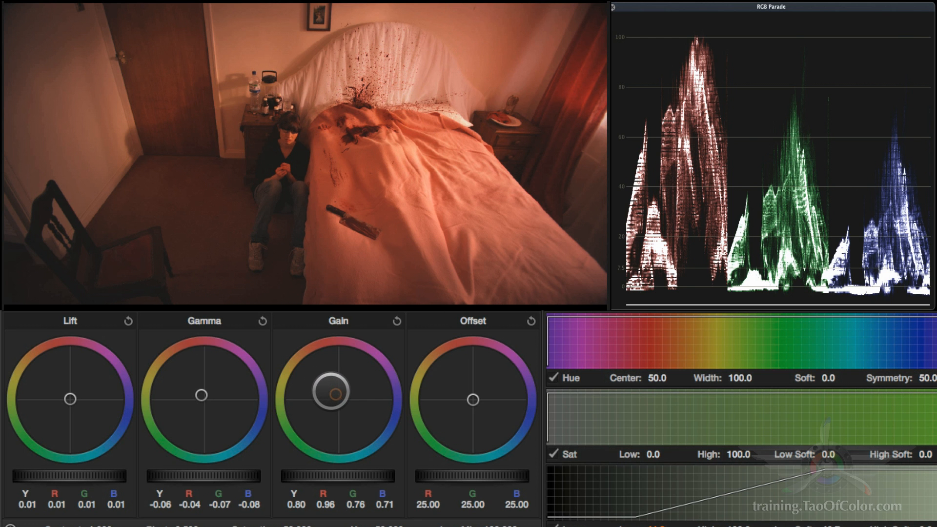
Compare the shot repeatedly with and without the red grade of node 7
{"action": "key", "text": "shift+d"}
{"action": "key", "text": "shift+d"}
{"action": "key", "text": "shift+d"}
{"action": "key", "text": "shift+d"}
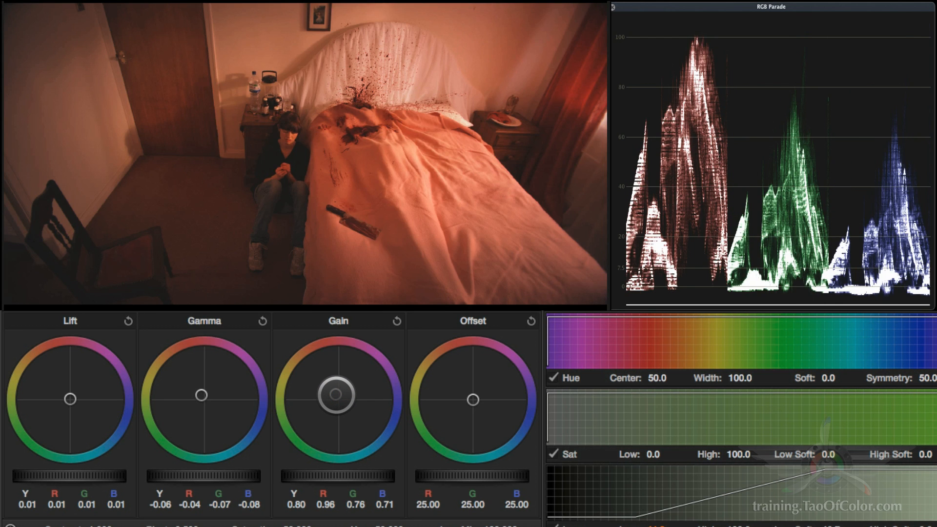
{"action": "key", "text": "shift+d"}
{"action": "key", "text": "shift+d"}
{"action": "key", "text": "shift+d"}
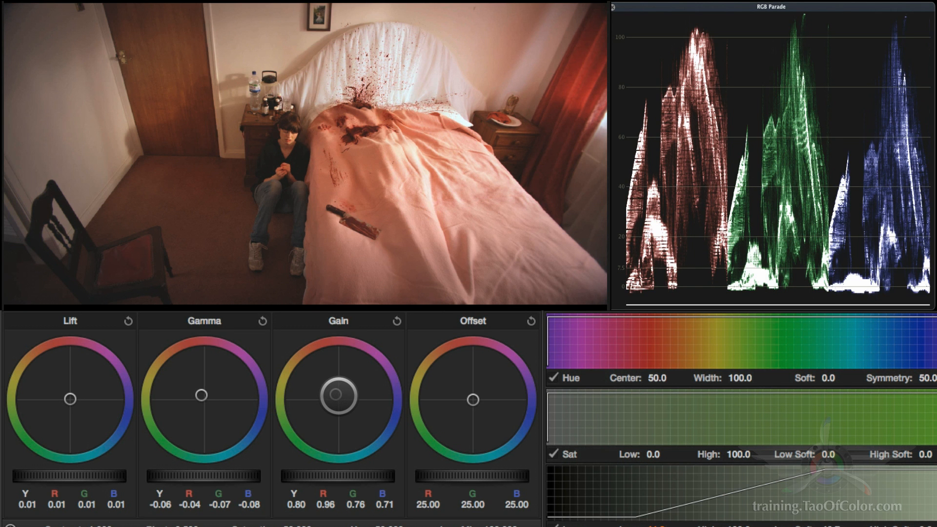
{"action": "key", "text": "shift+d"}
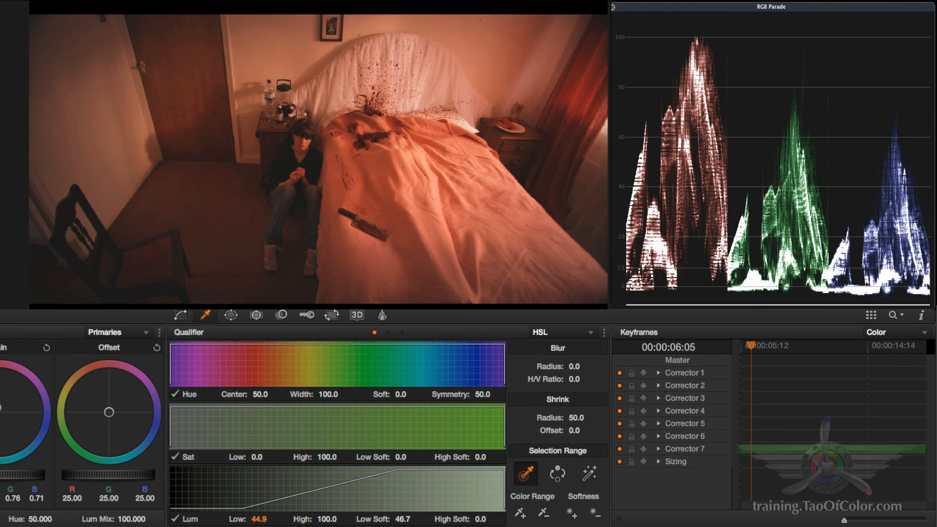
Add a dynamic keyframe at 00:00:06:05 and a static keyframe at 00:00:11:18 on Corrector 7
{"action": "left_click", "coordinate": [37, 6]}
{"action": "left_click", "coordinate": [54, 126]}
{"action": "left_click_drag", "start_coordinate": [754, 346], "coordinate": [830, 350]}
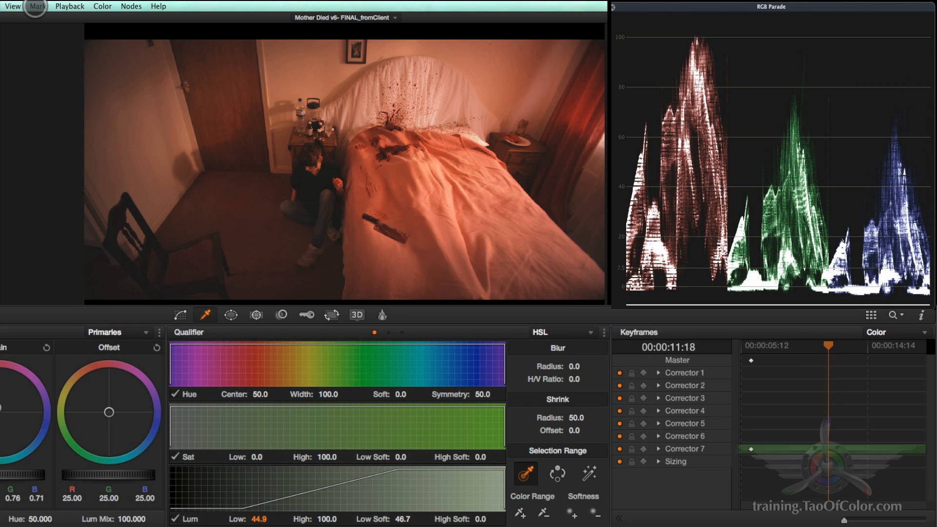
{"action": "left_click", "coordinate": [29, 7]}
{"action": "left_click", "coordinate": [37, 123]}
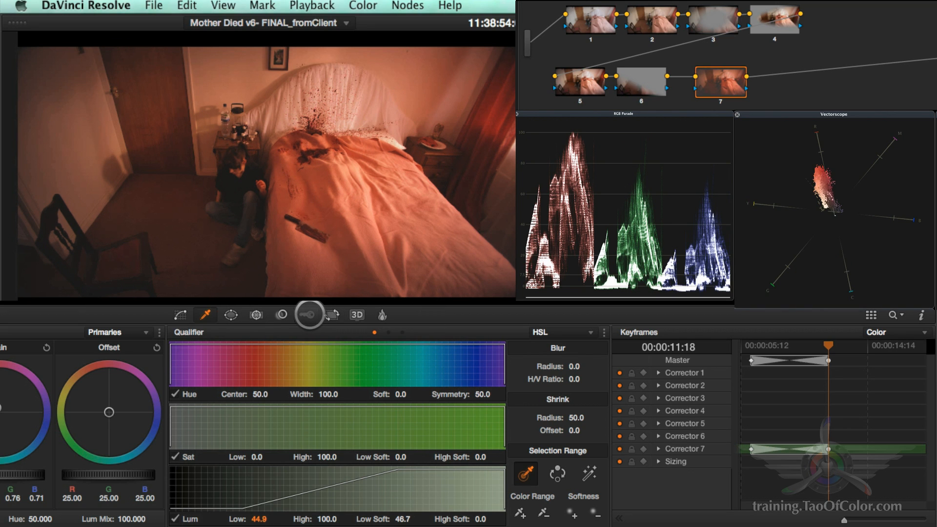
Lower node 7's key output gain to 0.003 at the end keyframe and review the fade from the start of the shot
{"action": "left_click", "coordinate": [306, 315]}
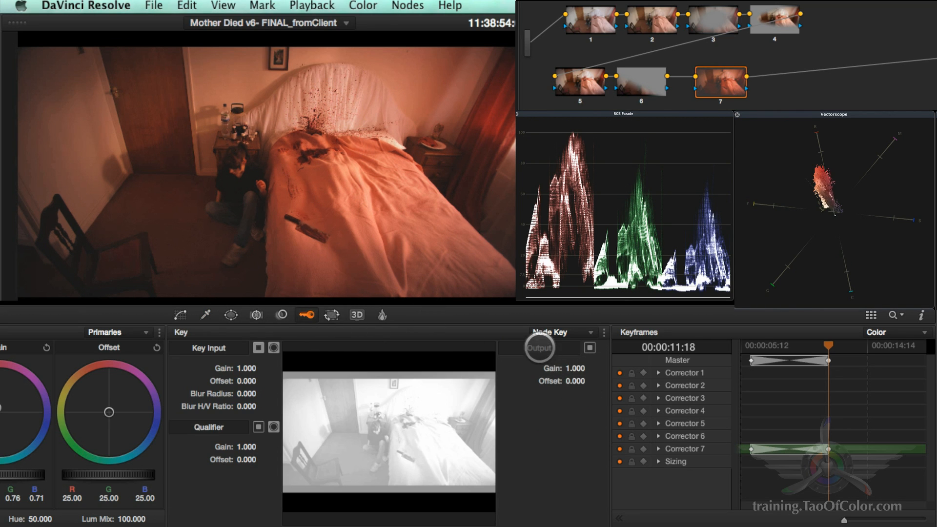
{"action": "left_click_drag", "start_coordinate": [578, 368], "coordinate": [2, 342]}
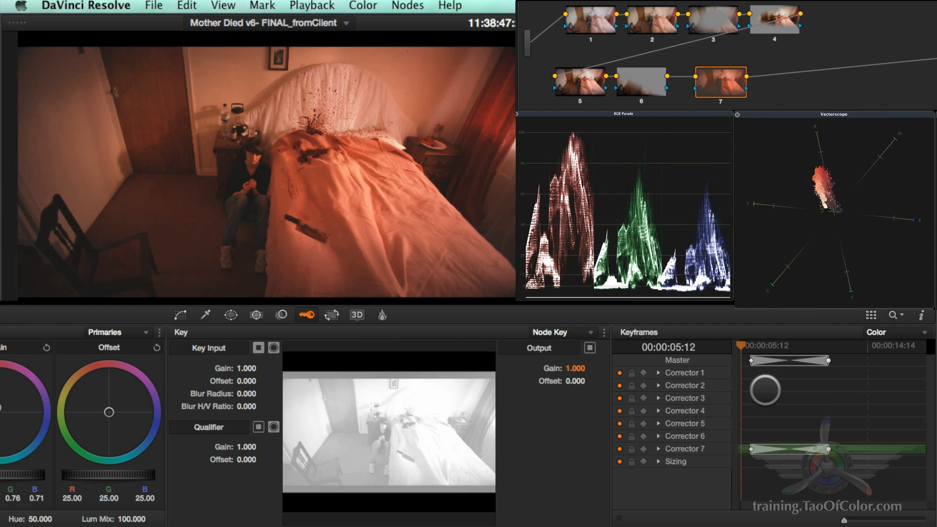
{"action": "key", "text": "super+f"}
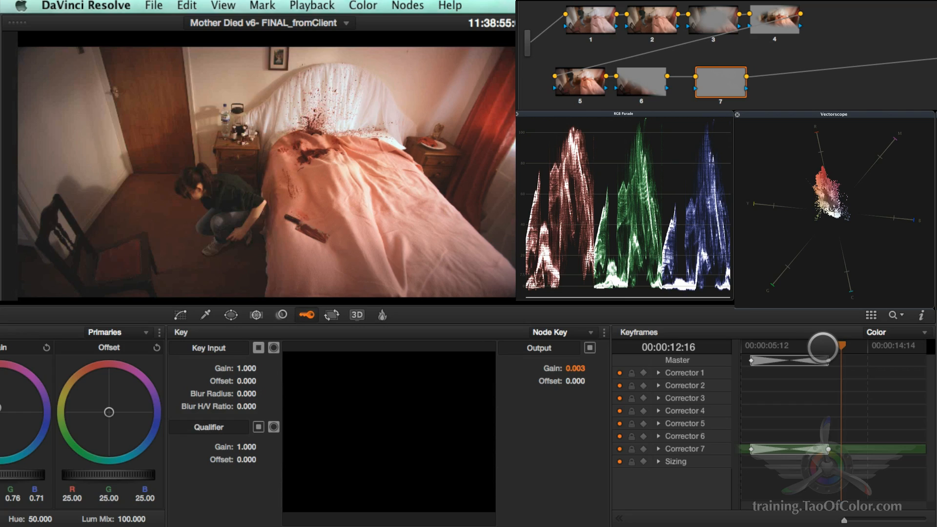
Disable node 6 in the node graph
{"action": "left_click", "coordinate": [641, 81]}
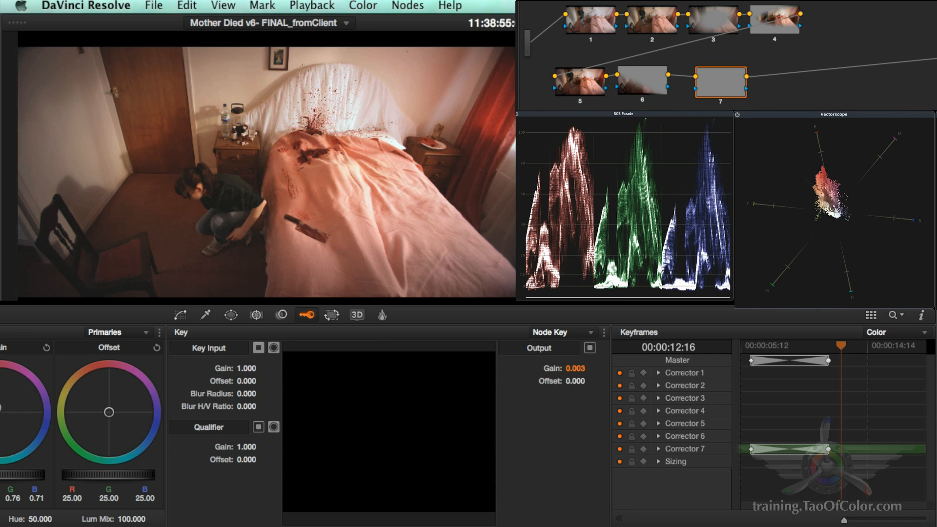
{"action": "key", "text": "super+d"}
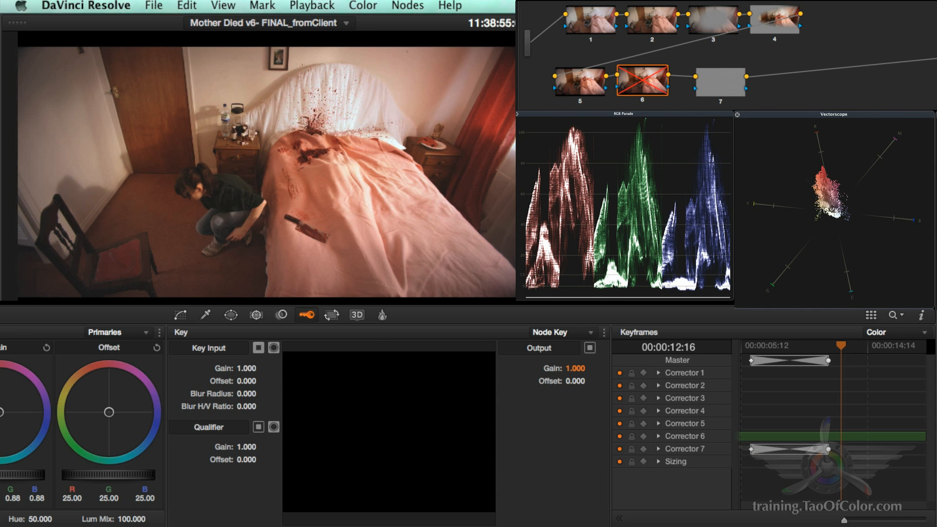
Toggle node 6 repeatedly to compare its effect on the shot and leave it enabled
{"action": "key", "text": "super+d"}
{"action": "key", "text": "super+d"}
{"action": "key", "text": "super+d"}
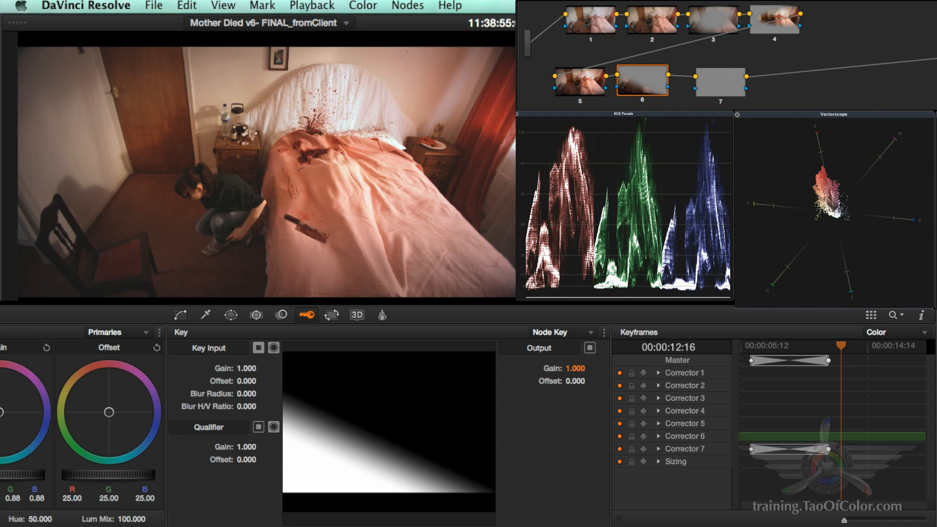
Add a dynamic keyframe at 00:00:07:11 and a static keyframe at 00:00:10:15 on Corrector 6, and shift the end keyframe slightly later
{"action": "left_click_drag", "start_coordinate": [804, 341], "coordinate": [770, 334]}
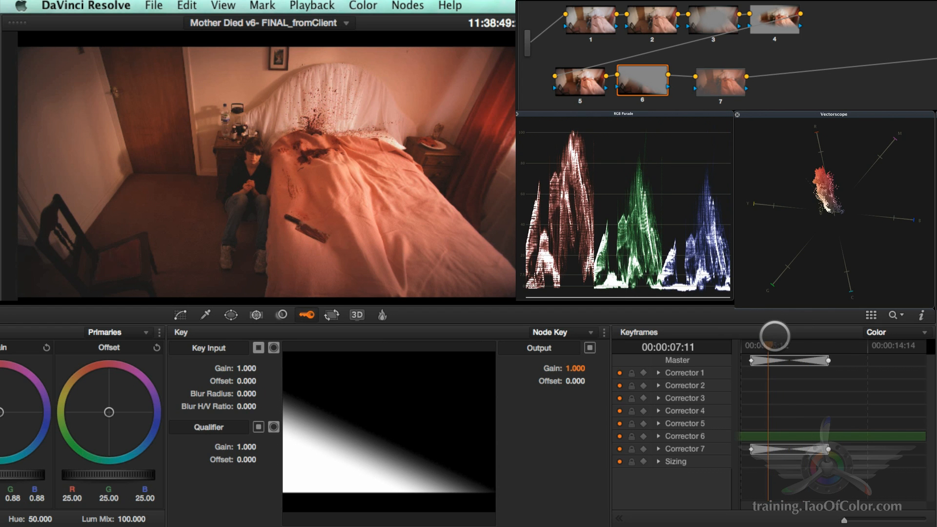
{"action": "key", "text": "super+["}
{"action": "left_click_drag", "start_coordinate": [770, 347], "coordinate": [813, 348]}
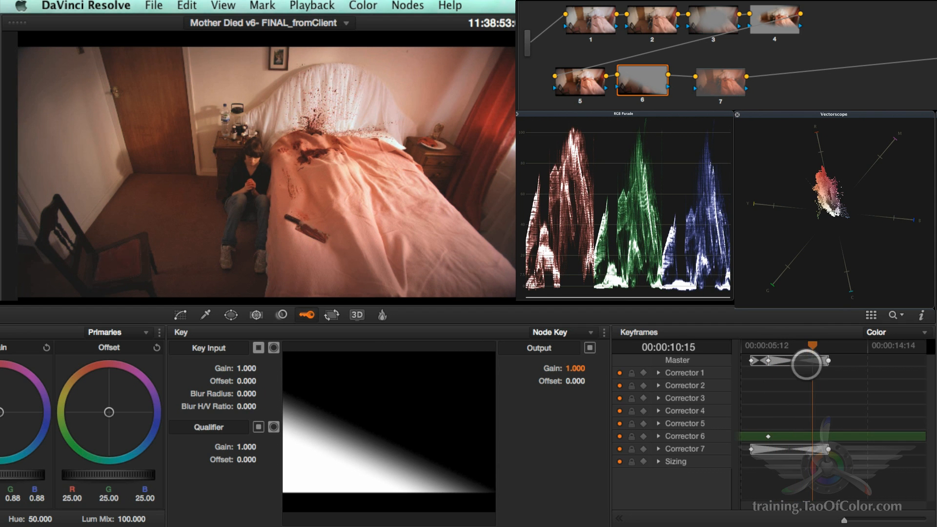
{"action": "key", "text": "super+["}
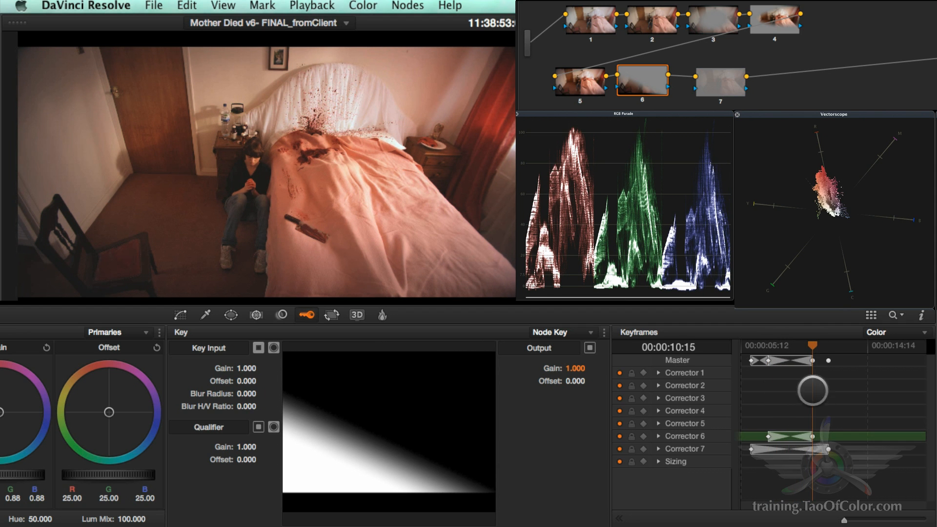
{"action": "left_click", "coordinate": [812, 435]}
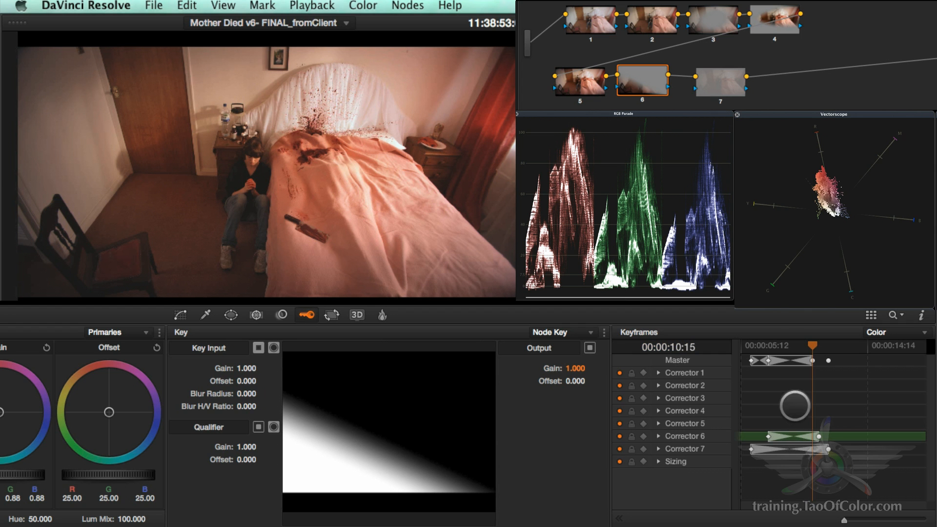
{"action": "mouse_move", "coordinate": [813, 346]}
{"action": "left_mouse_down"}
{"action": "mouse_move", "coordinate": [781, 346]}
{"action": "mouse_move", "coordinate": [811, 347]}
{"action": "left_mouse_up"}
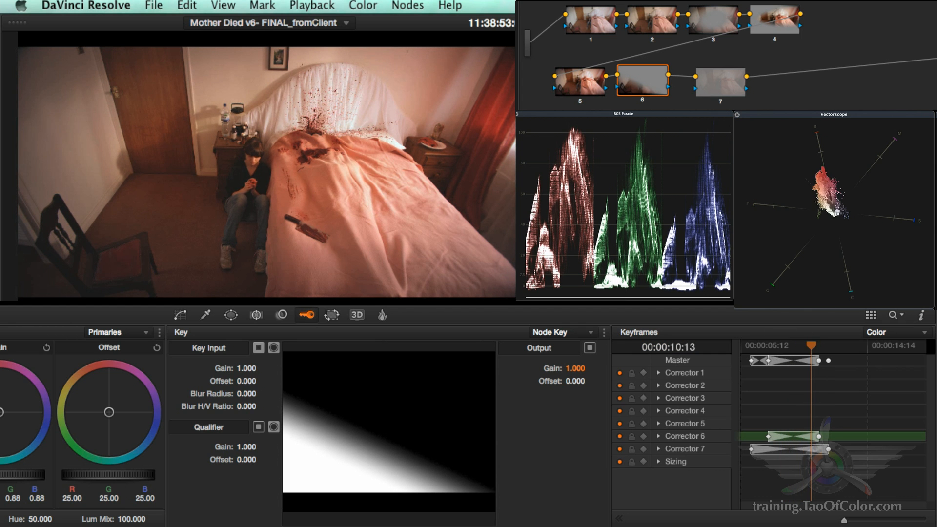
Add a dynamic keyframe at 00:00:05:12 and a static keyframe at 00:00:12:10 on Corrector 3
{"action": "left_click", "coordinate": [713, 20]}
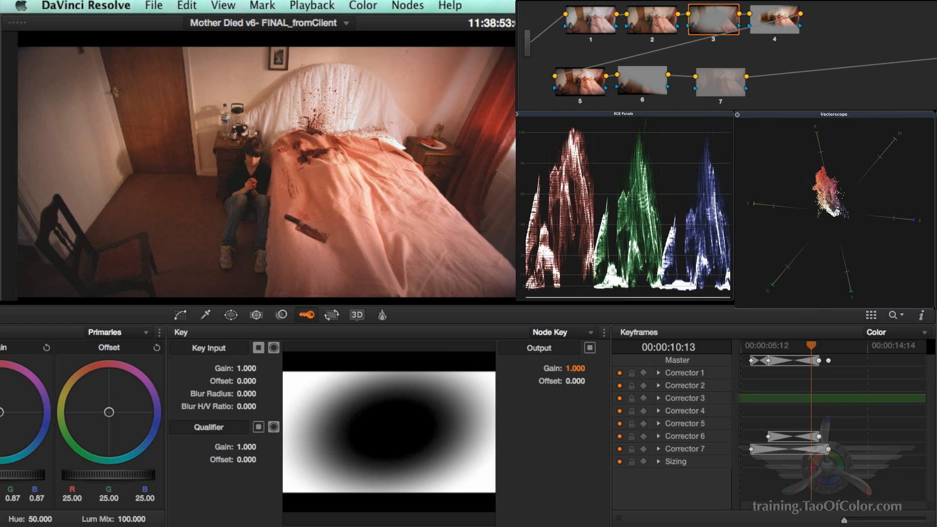
{"action": "left_click", "coordinate": [741, 345]}
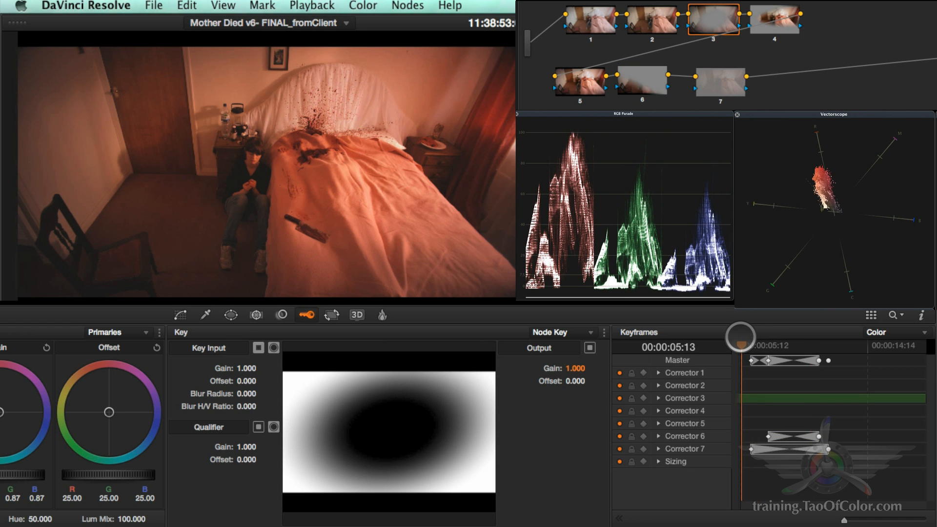
{"action": "left_click_drag", "start_coordinate": [740, 337], "coordinate": [736, 335]}
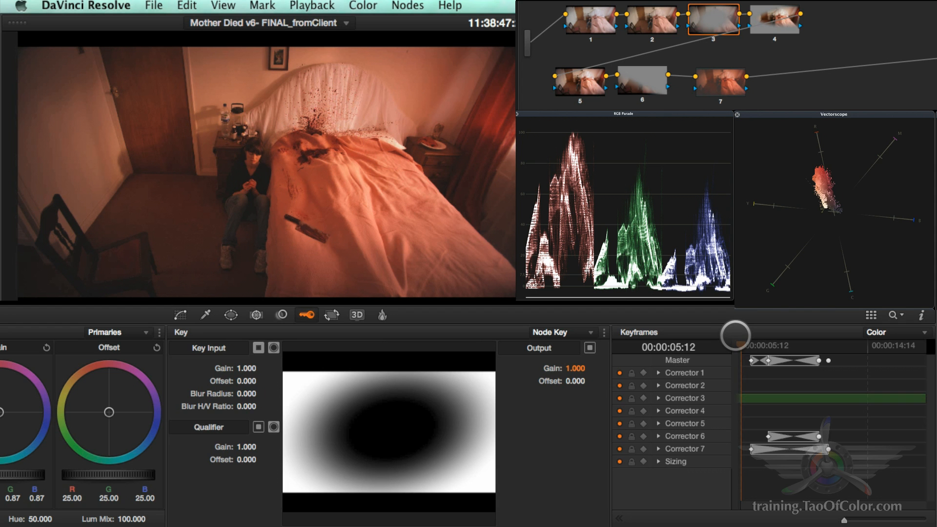
{"action": "key", "text": "super+]"}
{"action": "left_click_drag", "start_coordinate": [749, 348], "coordinate": [825, 353]}
{"action": "key", "text": "super+]"}
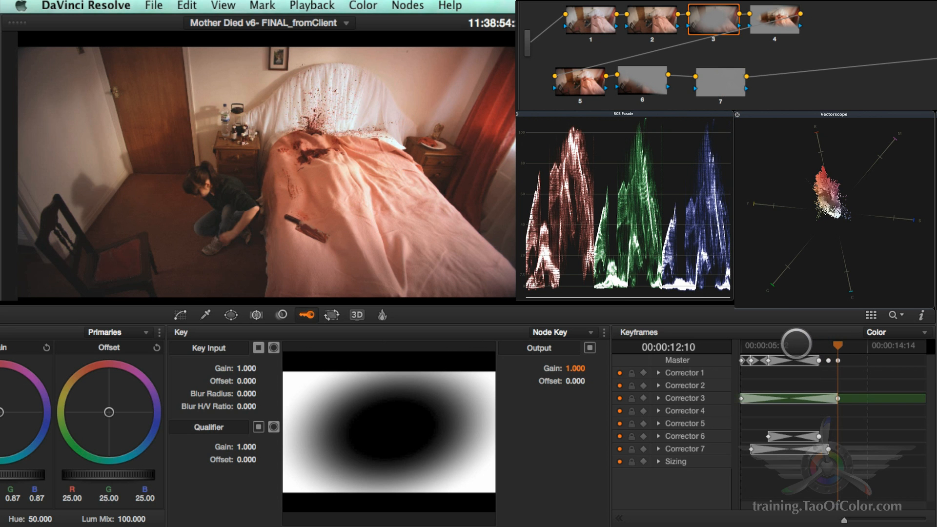
Lower node 3's key output gain to 0.000 past its end keyframe and compare the shot with and without the node
{"action": "key", "text": "["}
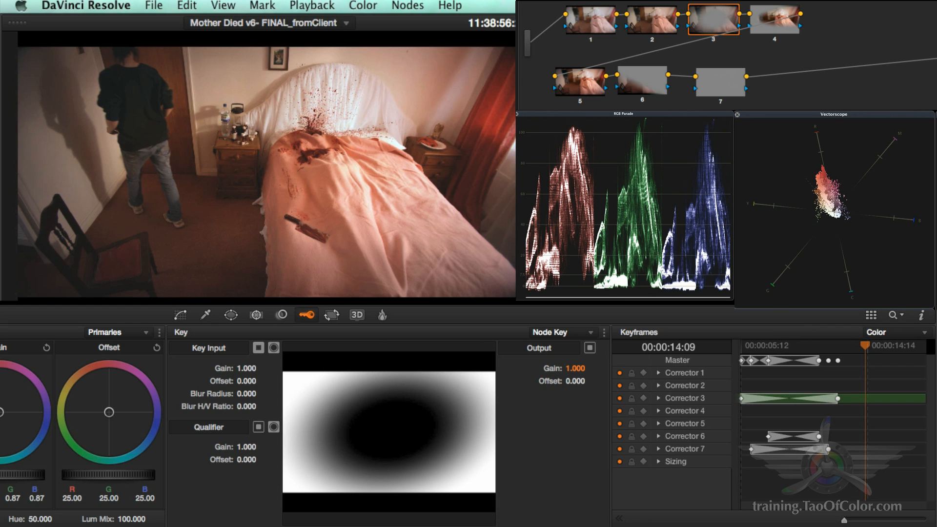
{"action": "left_click_drag", "start_coordinate": [576, 368], "coordinate": [464, 362]}
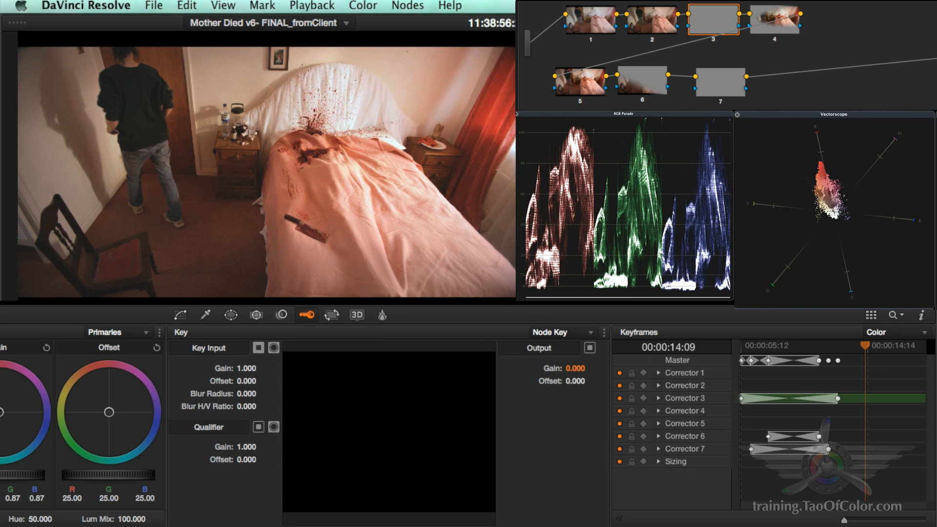
{"action": "key", "text": "super+d"}
{"action": "key", "text": "super+d"}
Add start and end keyframes on Corrector 4 and lower node 4's key output gain to 0.194 past the end keyframe
{"action": "key", "text": "alt+shift+apostrophe"}
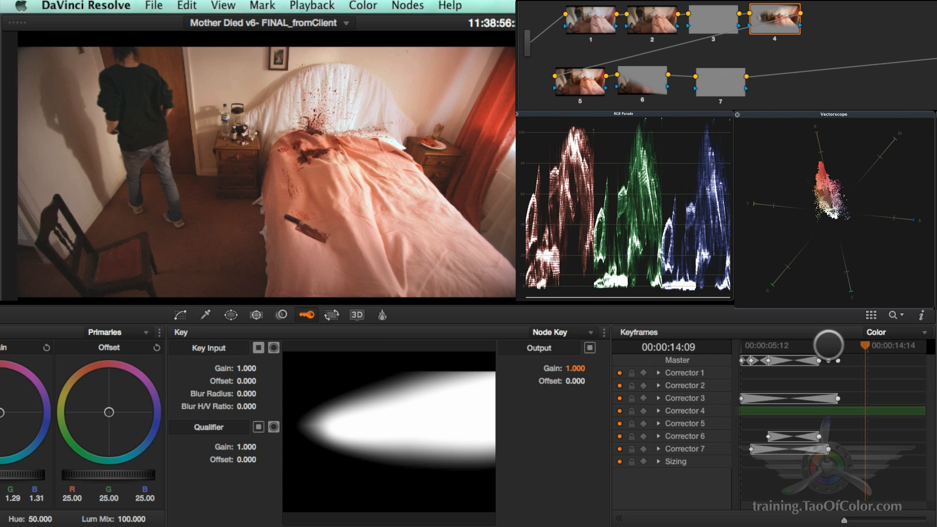
{"action": "left_click", "coordinate": [818, 344]}
{"action": "mouse_move", "coordinate": [817, 343]}
{"action": "left_mouse_down"}
{"action": "mouse_move", "coordinate": [740, 339]}
{"action": "mouse_move", "coordinate": [806, 345]}
{"action": "left_mouse_up"}
{"action": "left_click_drag", "start_coordinate": [578, 368], "coordinate": [78, 323]}
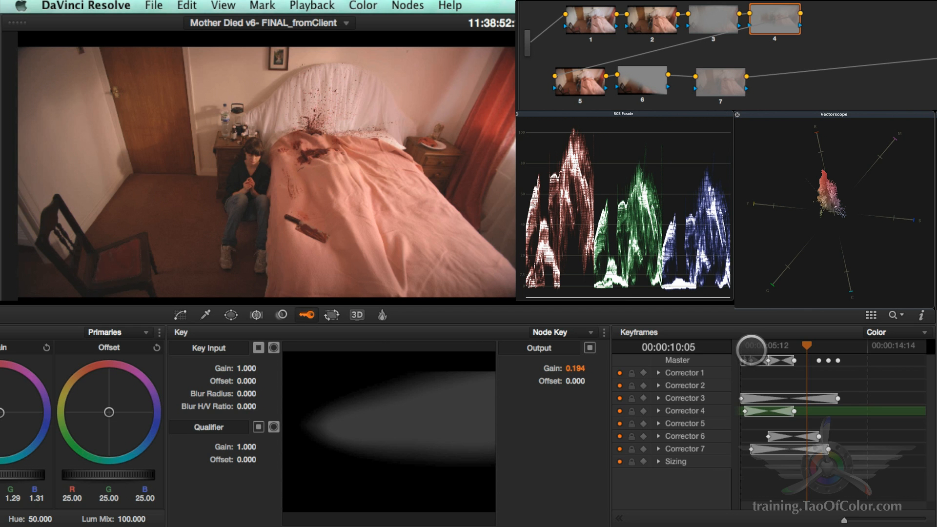
Play the shot from near its start to review the animated fades, and return to the first frame
{"action": "left_click", "coordinate": [751, 347]}
{"action": "key", "text": "space"}
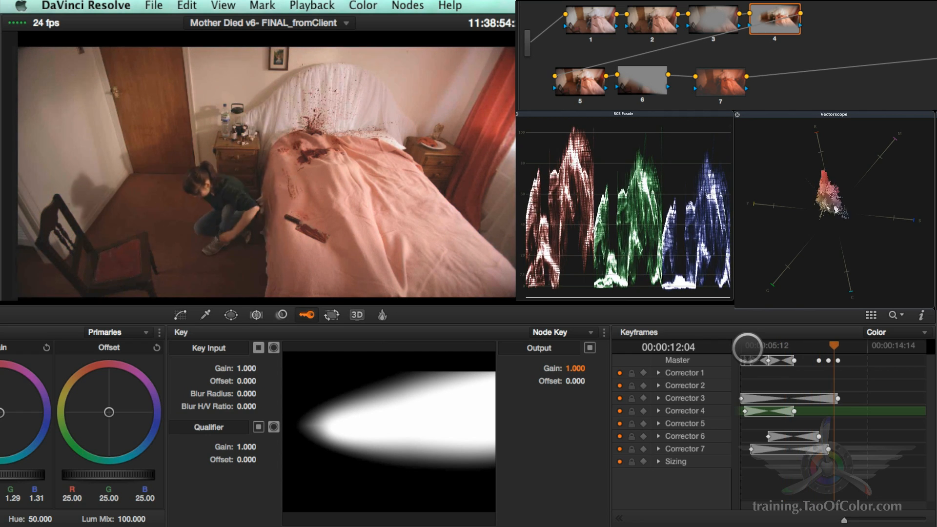
{"action": "key", "text": "space"}
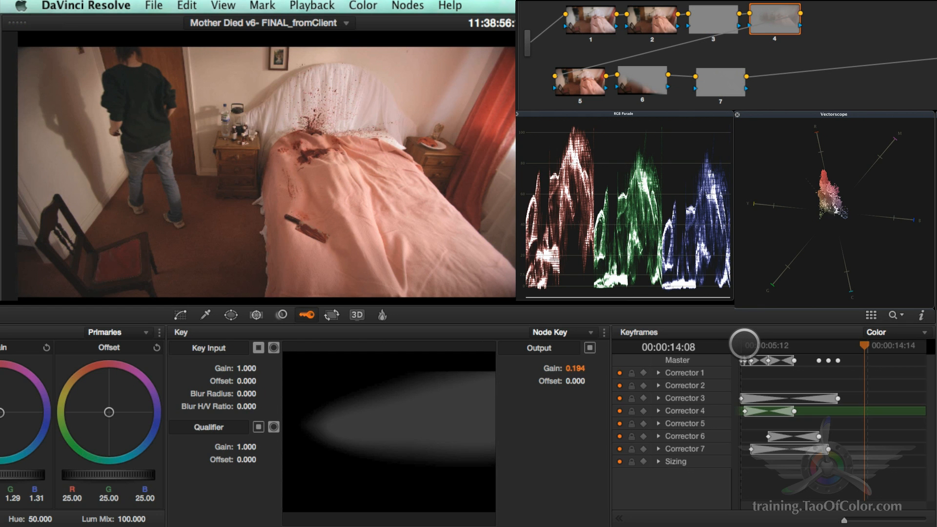
{"action": "left_click", "coordinate": [743, 344]}
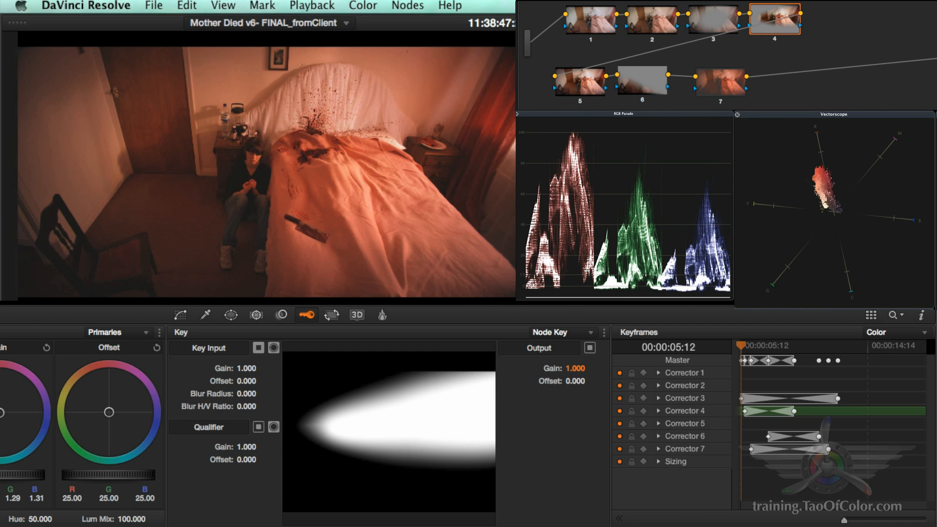
Create a new gallery album named Lesson 4 and grab a still of the red bedroom shot into it
{"action": "left_click", "coordinate": [343, 212]}
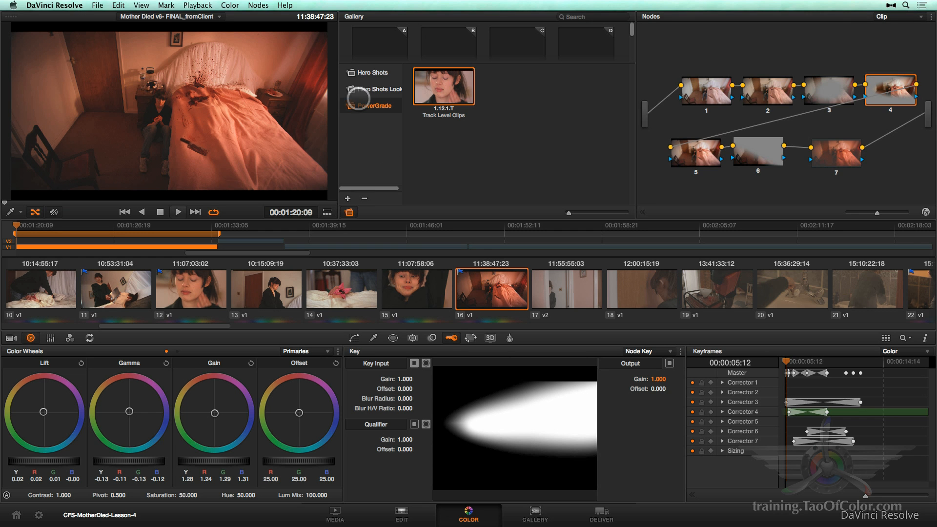
{"action": "left_click", "coordinate": [348, 198]}
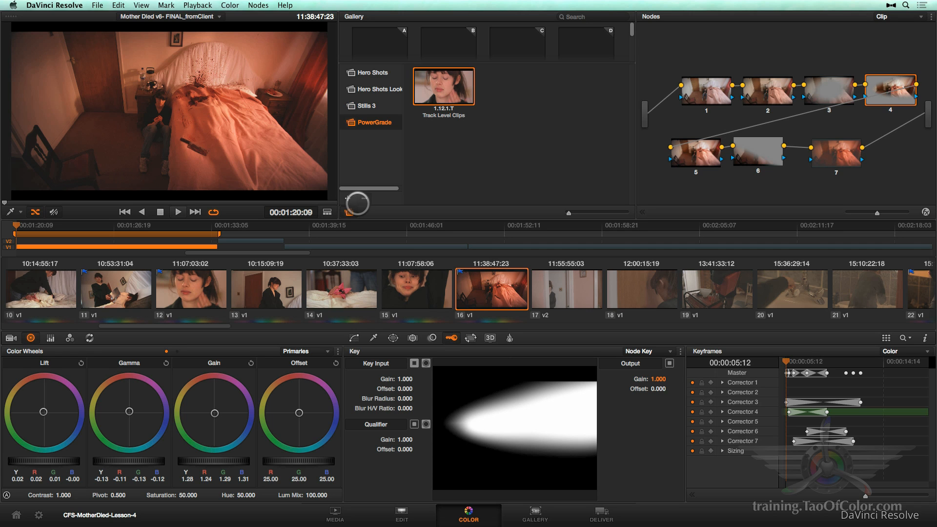
{"action": "left_click", "coordinate": [363, 106]}
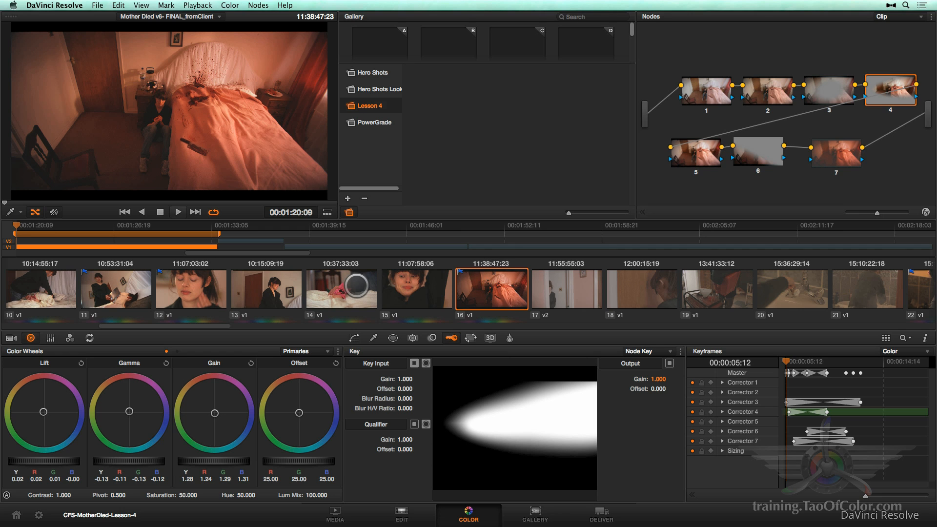
{"action": "key", "text": "super+alt+g"}
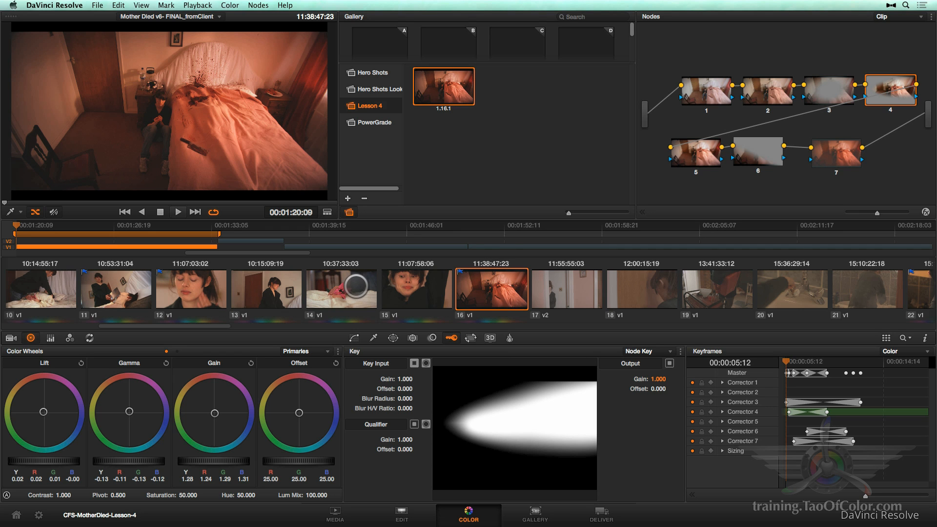
Select clip 04 and display the node graph of gallery still 1.16.1 in a window clear of the main node graph
{"action": "left_click_drag", "start_coordinate": [134, 326], "coordinate": [31, 324]}
{"action": "left_click", "coordinate": [159, 314]}
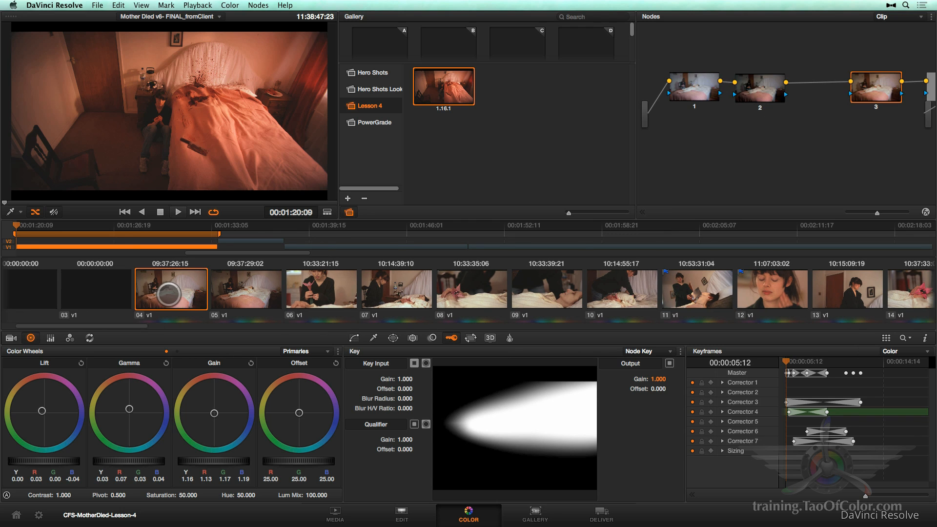
{"action": "right_click", "coordinate": [439, 80]}
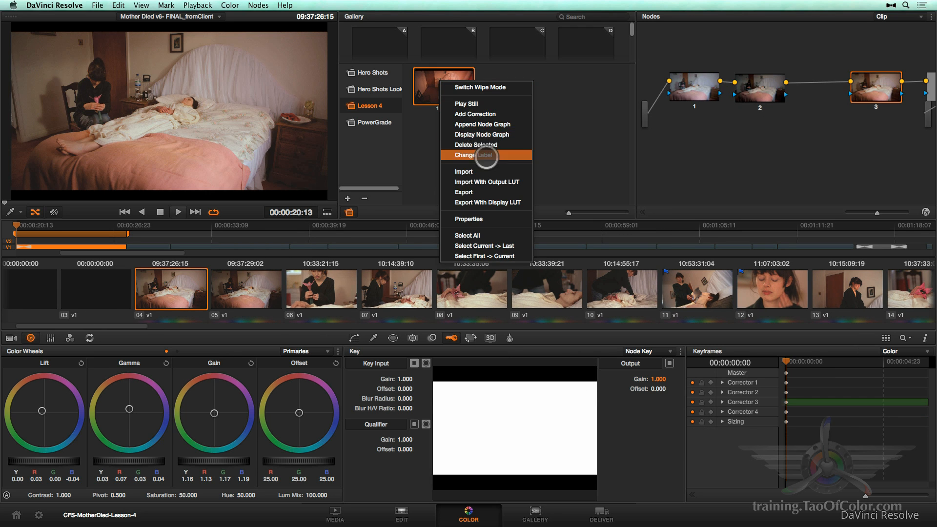
{"action": "left_click", "coordinate": [483, 134]}
{"action": "left_click_drag", "start_coordinate": [480, 115], "coordinate": [549, 299]}
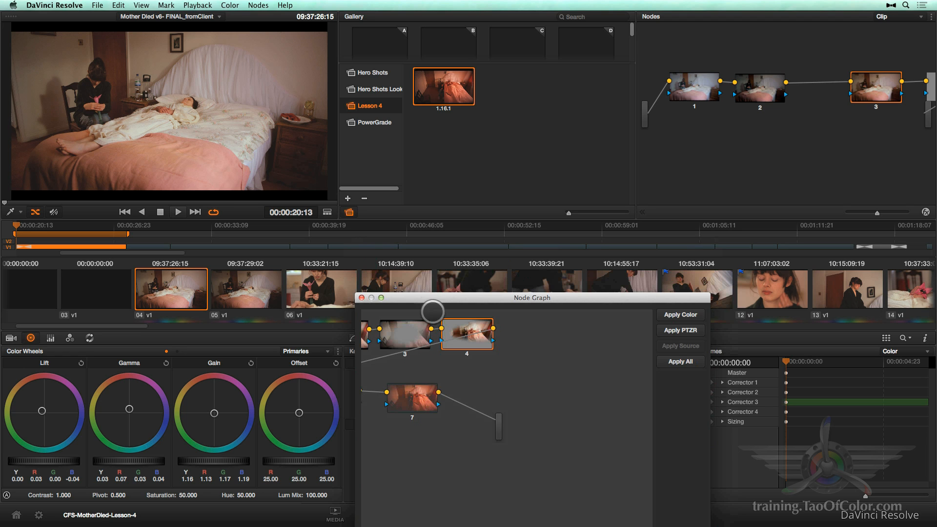
{"action": "left_click_drag", "start_coordinate": [434, 297], "coordinate": [424, 281]}
Hide the gallery and copy node 7 from the still's node graph to the end of clip 04's node chain
{"action": "left_click", "coordinate": [642, 209]}
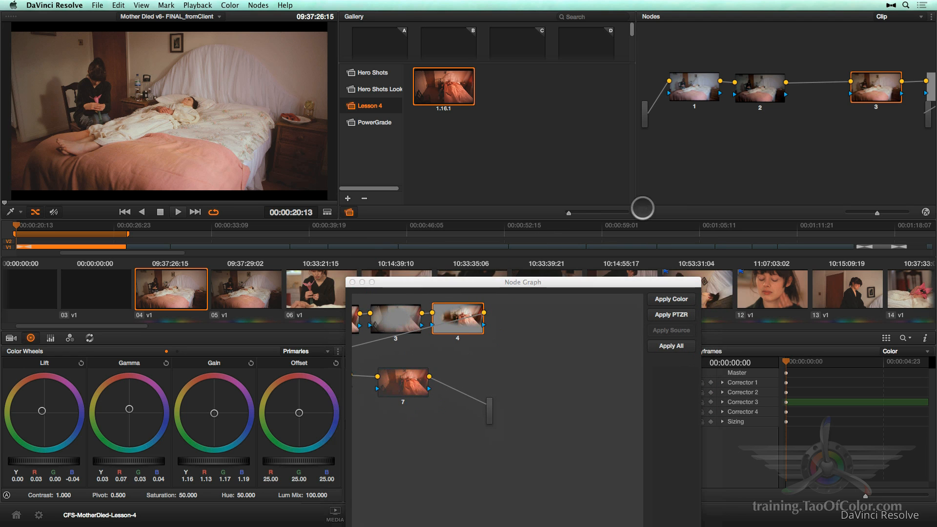
{"action": "left_click", "coordinate": [642, 208]}
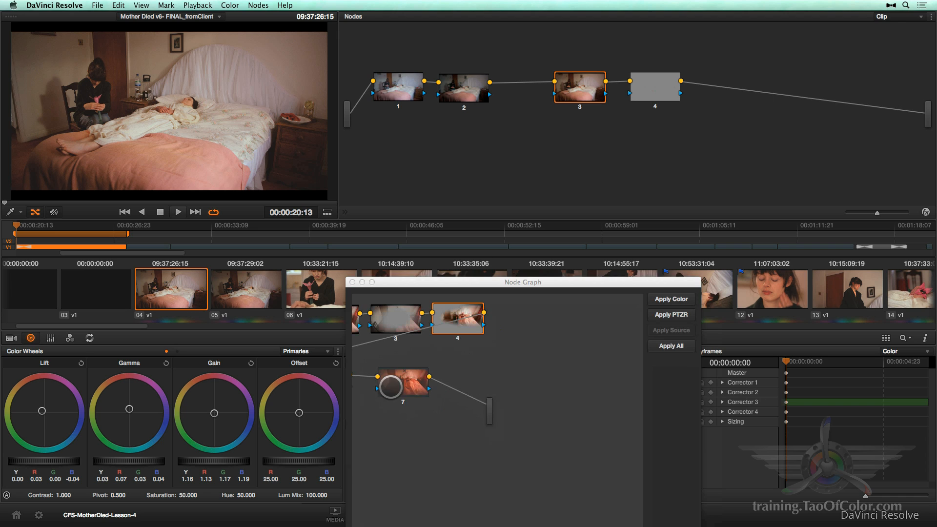
{"action": "left_click", "coordinate": [390, 387]}
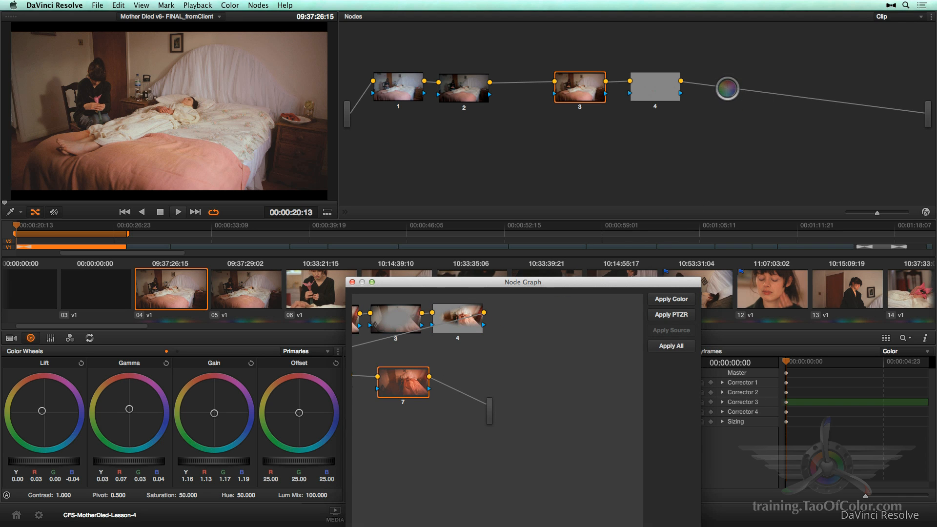
{"action": "left_click_drag", "start_coordinate": [506, 285], "coordinate": [502, 356]}
View clip 16 and clip 04 in turn, and wipe clip 04 against timeline clip 16 to compare their red looks
{"action": "left_click_drag", "start_coordinate": [82, 325], "coordinate": [159, 324]}
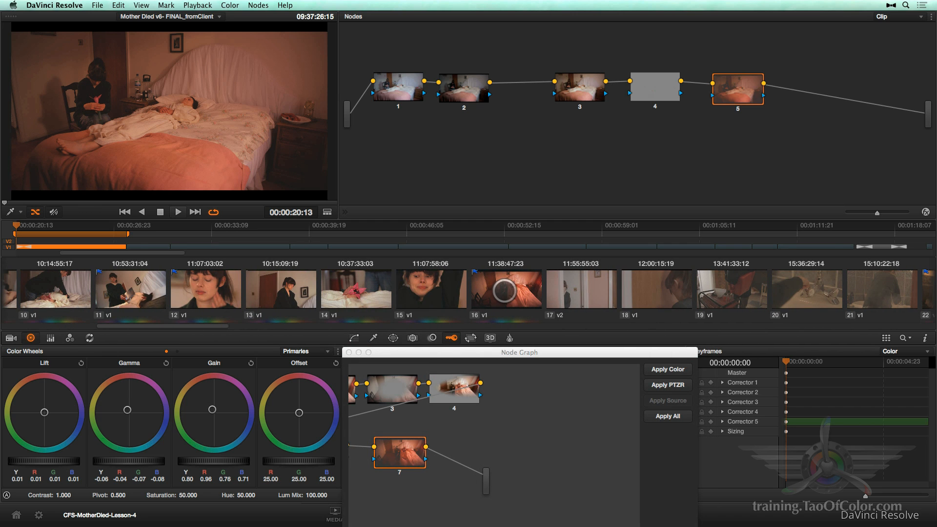
{"action": "left_click", "coordinate": [503, 291]}
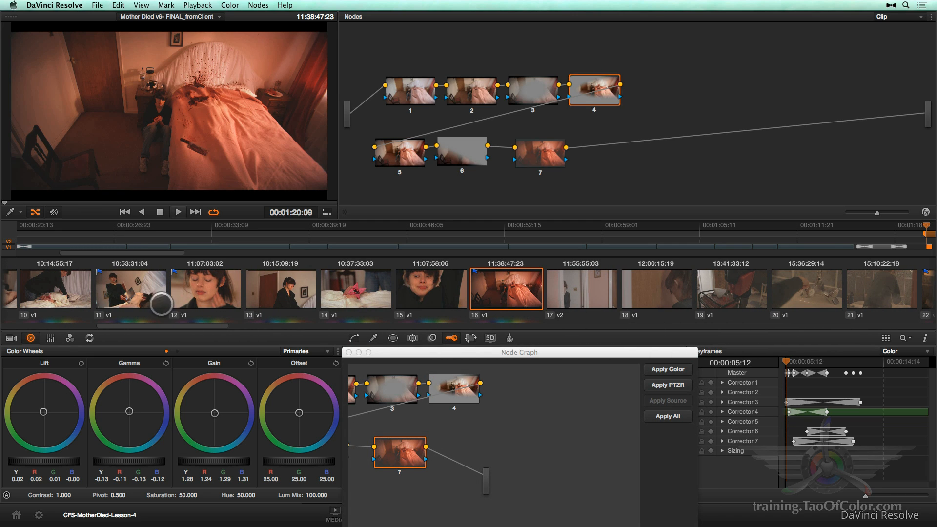
{"action": "left_click_drag", "start_coordinate": [180, 326], "coordinate": [144, 328]}
{"action": "left_click", "coordinate": [189, 289]}
{"action": "right_click", "coordinate": [821, 278]}
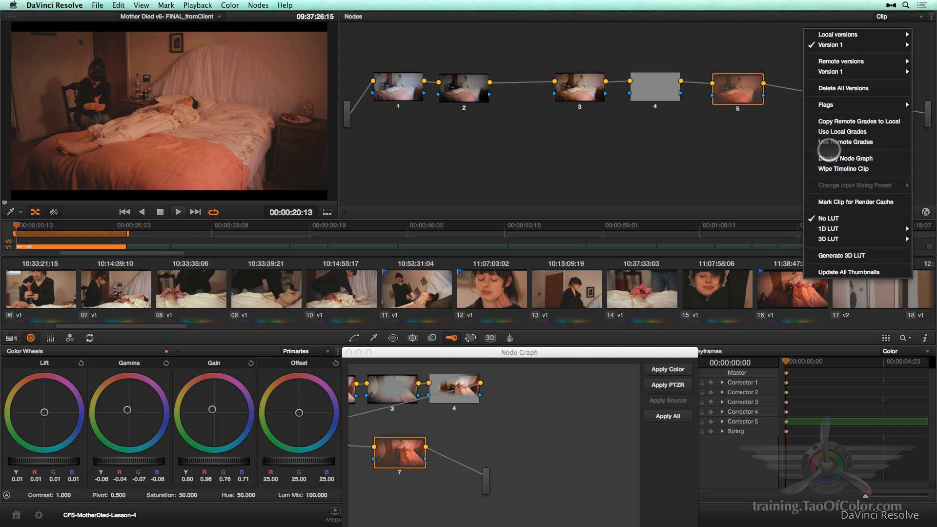
{"action": "left_click", "coordinate": [824, 166]}
{"action": "left_click_drag", "start_coordinate": [85, 332], "coordinate": [64, 328]}
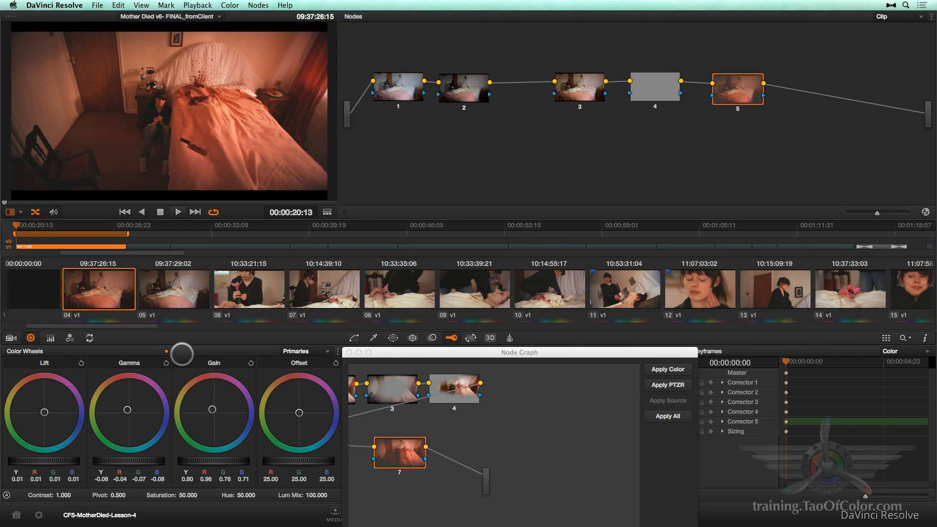